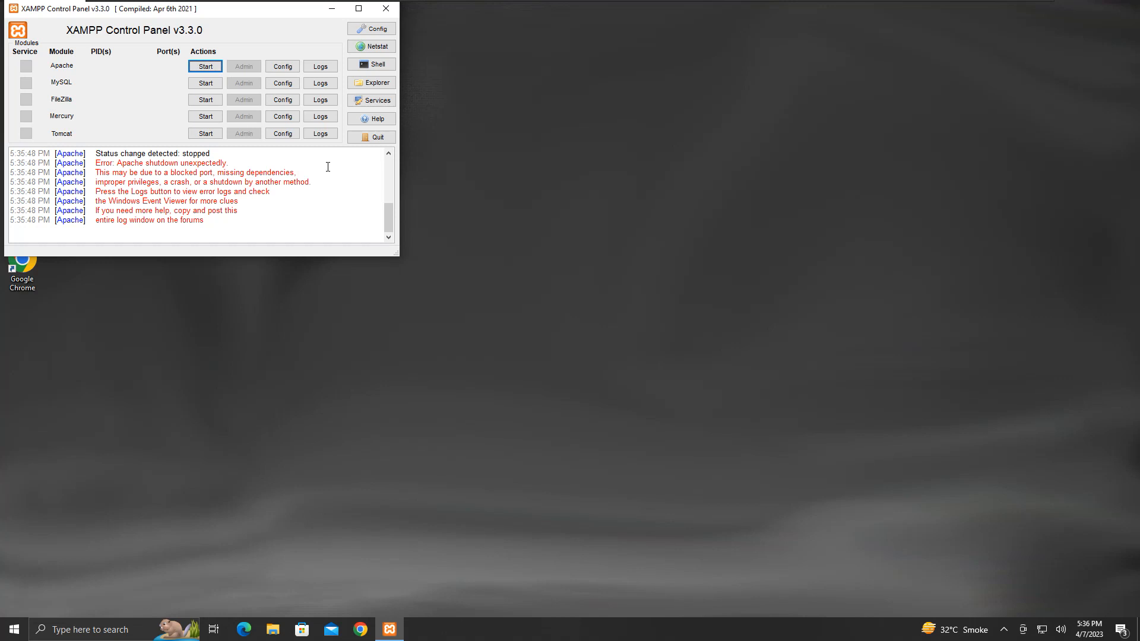
Check the listening ports and their process IDs in XAMPP's Netstat list, and close the list.
left_click(366, 52)
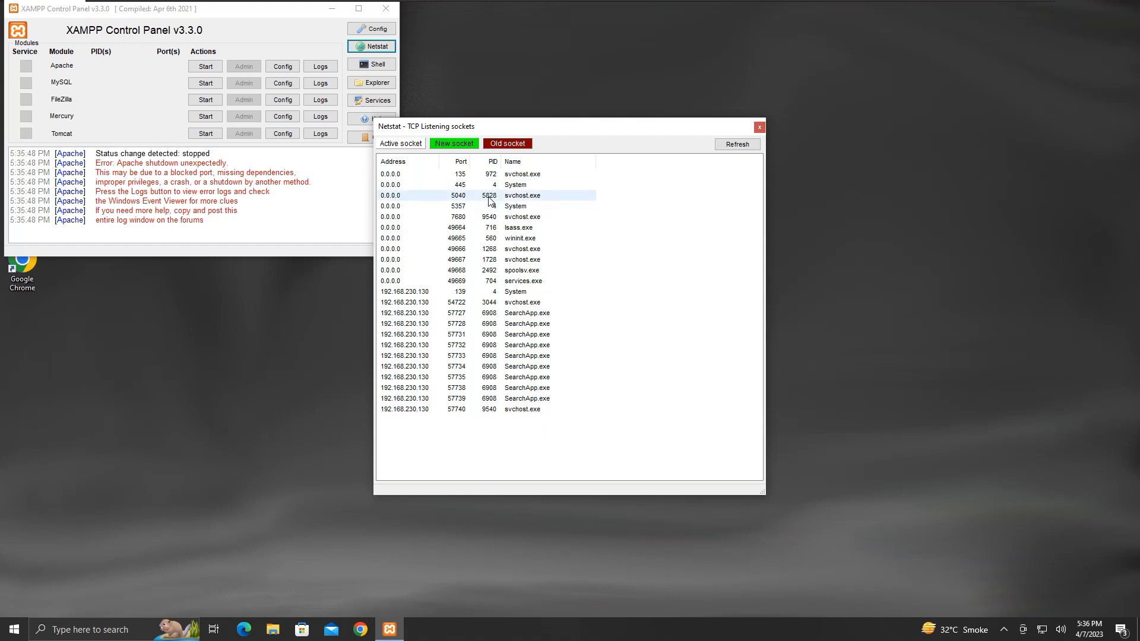
left_click(759, 127)
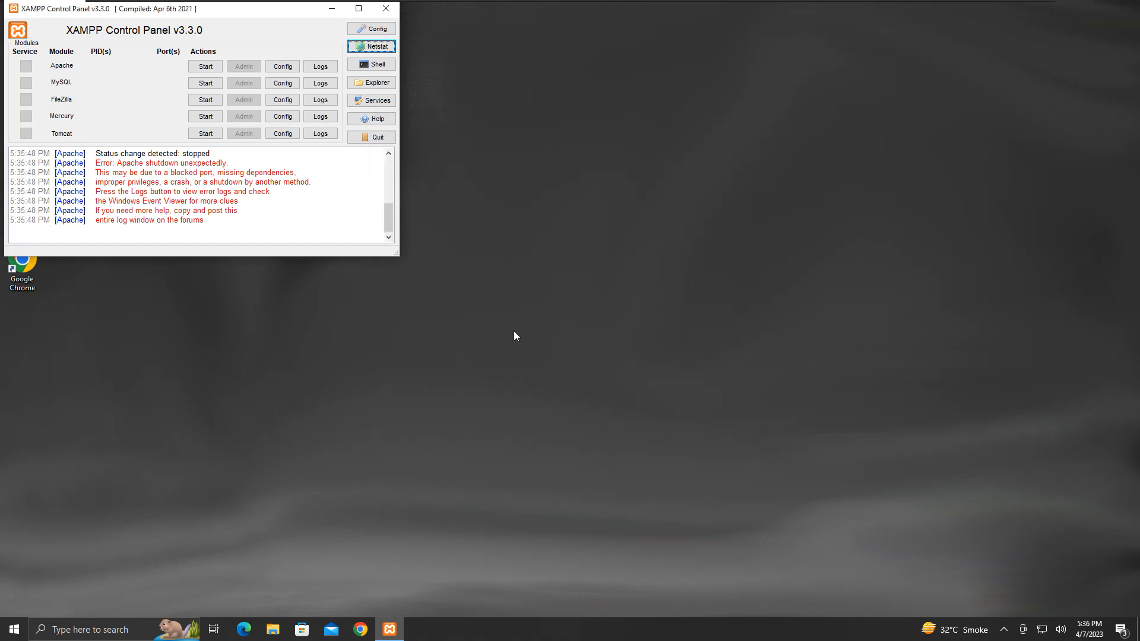
Open Task Manager, look through the detailed list of running processes and their PIDs, and close it.
right_click(437, 628)
left_click(461, 571)
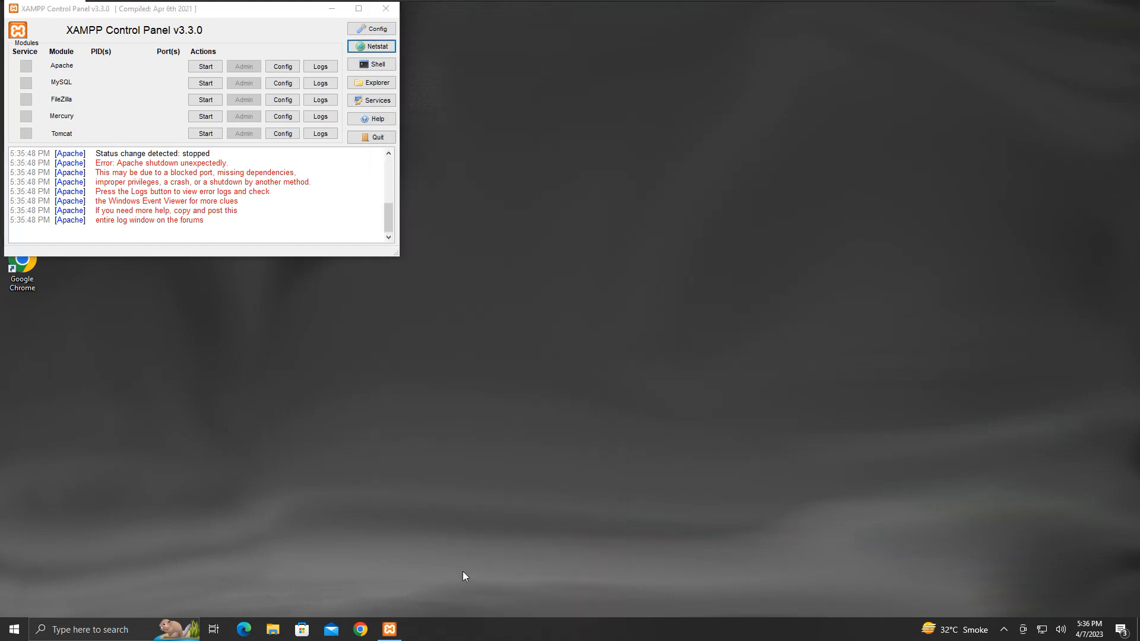
left_click(113, 286)
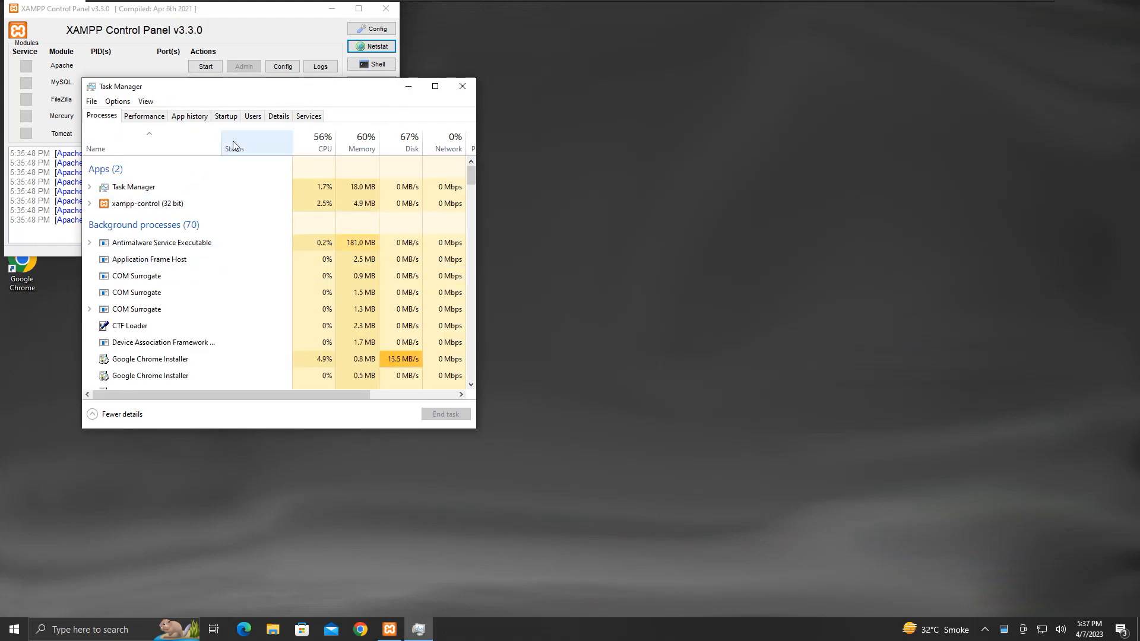
left_click(279, 117)
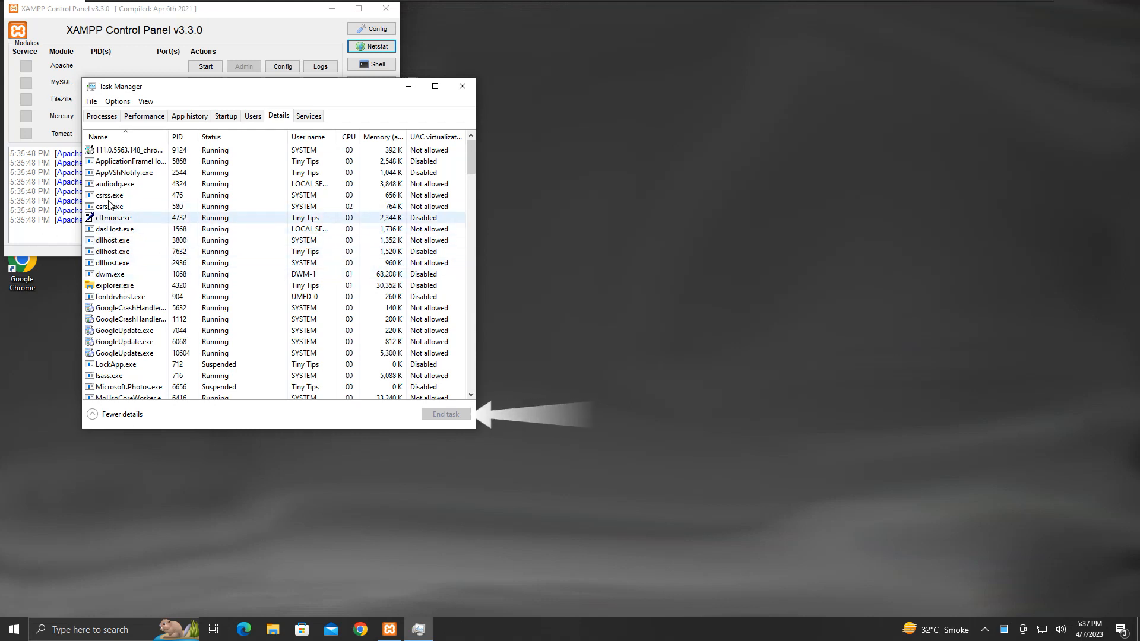
left_click(117, 313)
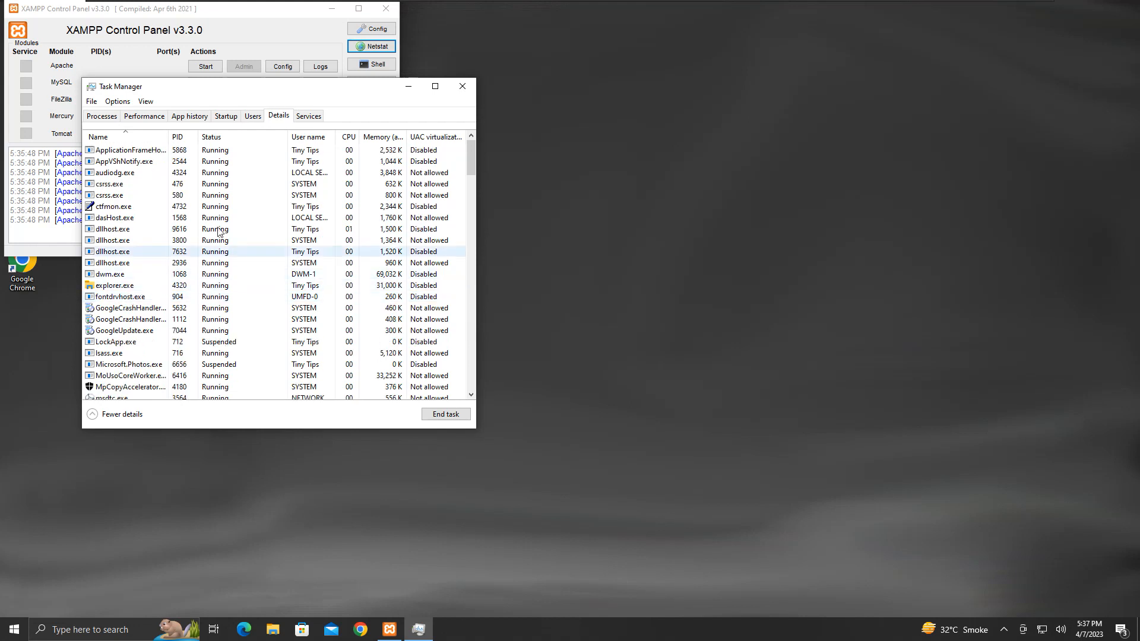
left_click(462, 87)
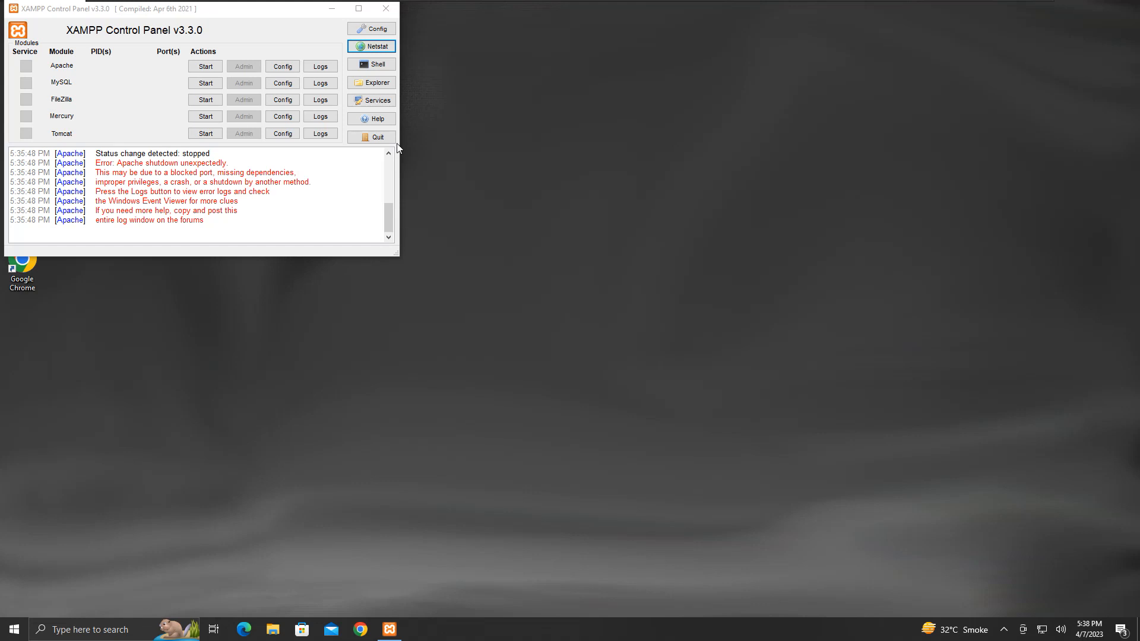
Open Apache's httpd.conf, search for 80, and change the active Listen directive to port 8080.
left_click(283, 67)
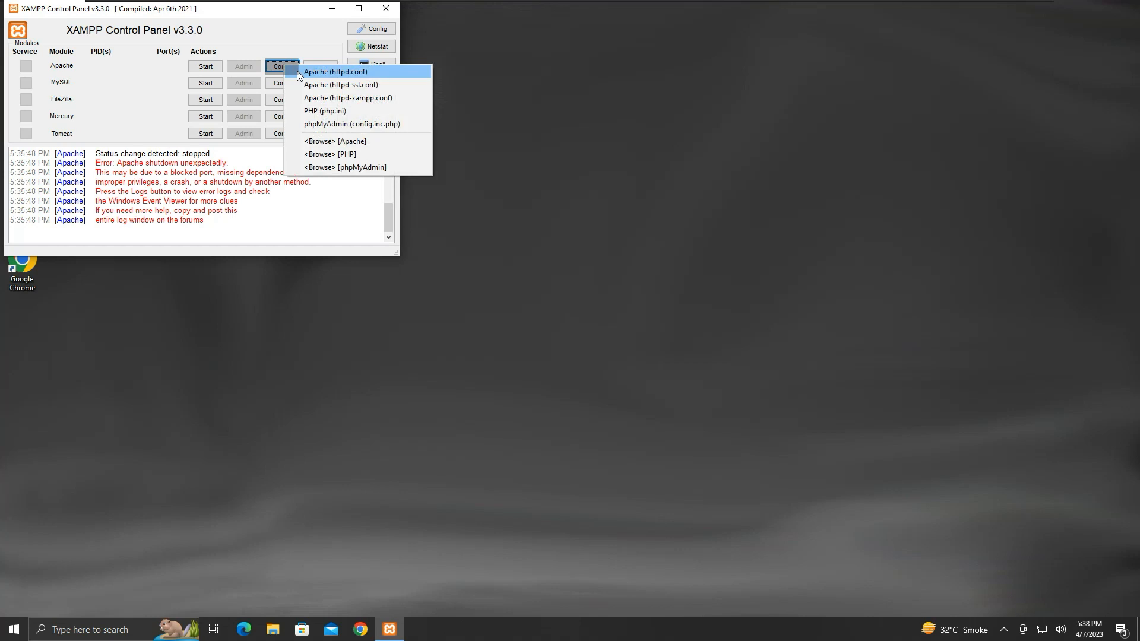
left_click(298, 72)
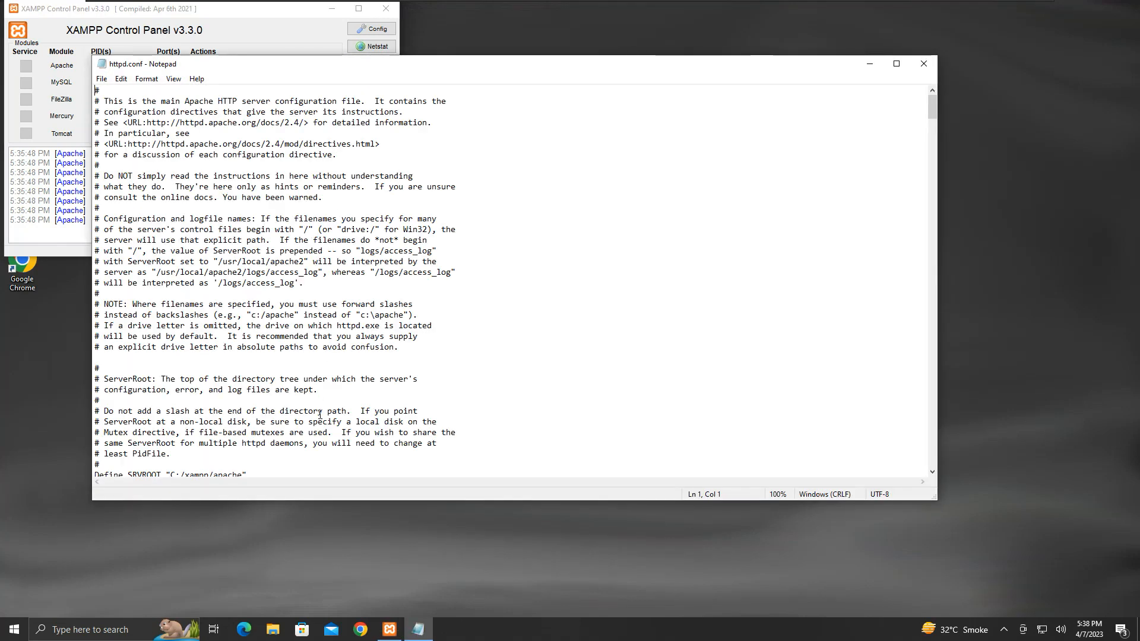
left_click(342, 111)
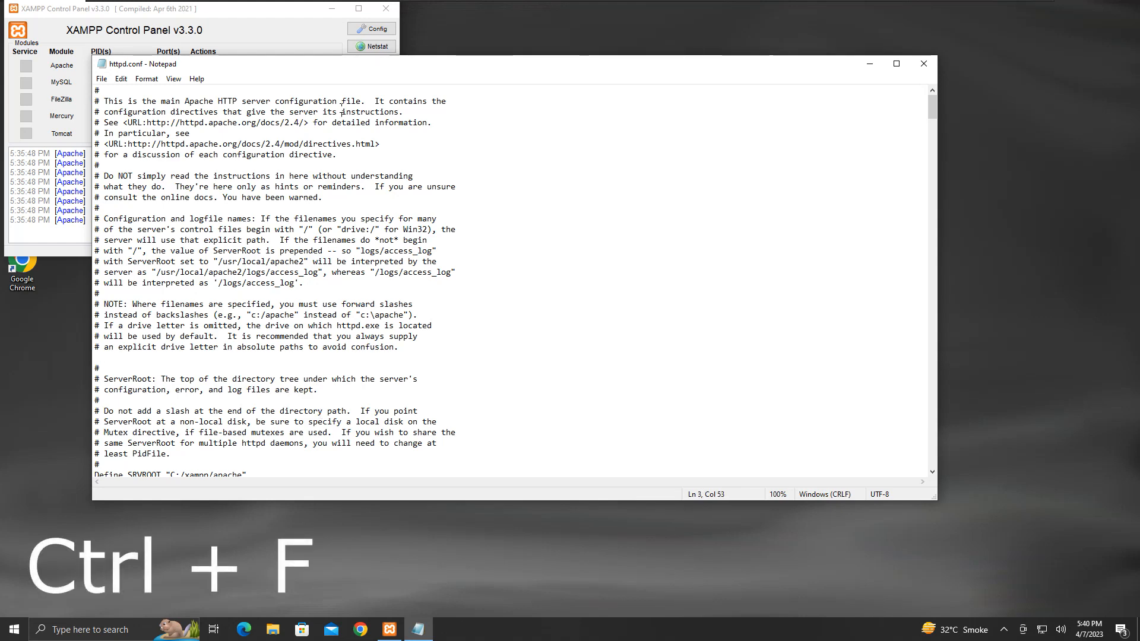
key("ctrl+f")
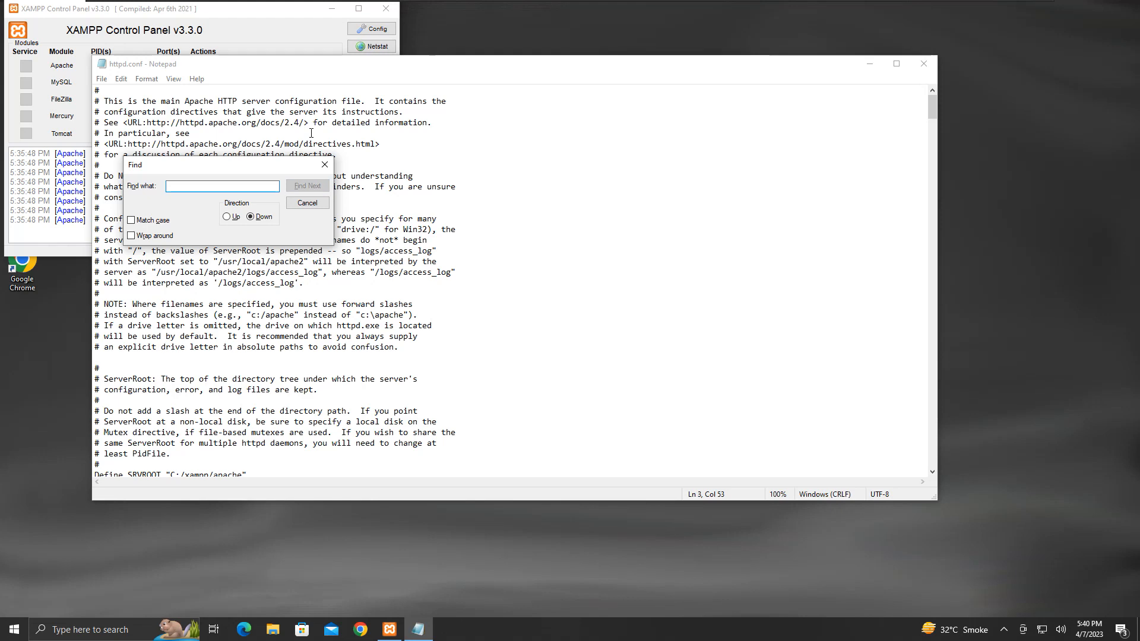
type("80")
key("Return")
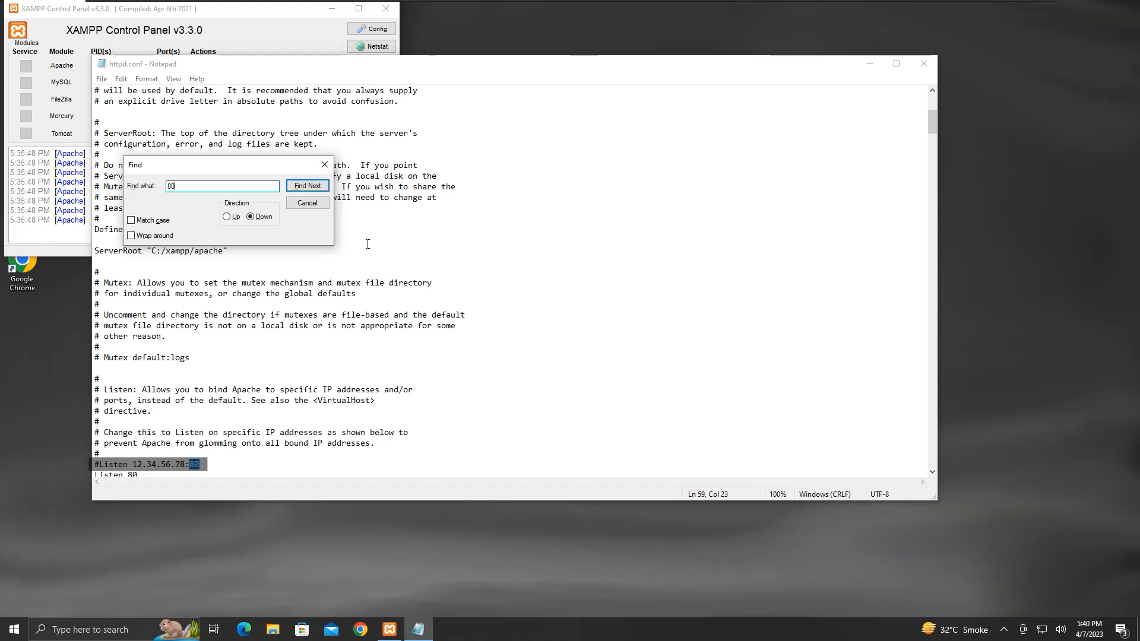
left_click(327, 187)
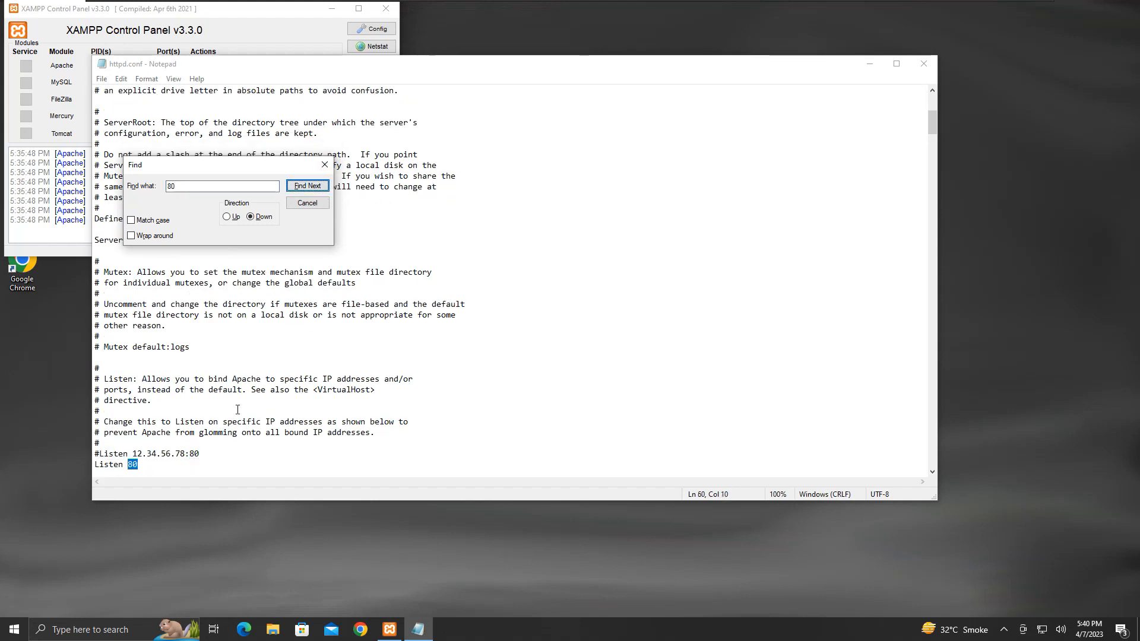
left_click(142, 467)
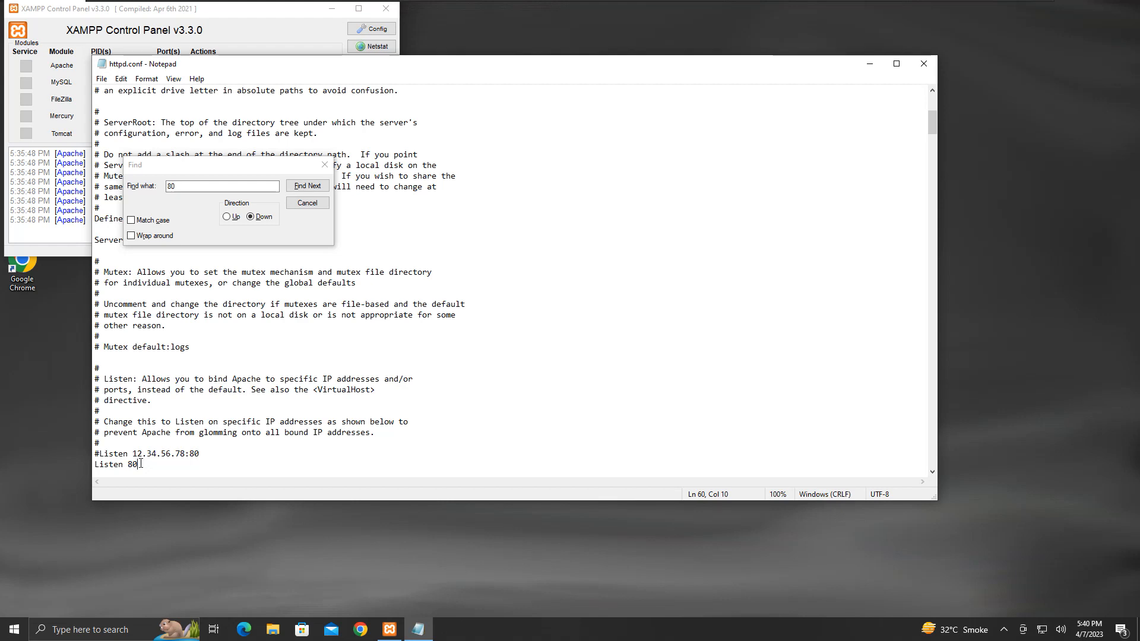
type("80")
Find the next 80, change ServerName to localhost:8080, and search for any further occurrence before closing the search.
left_click(302, 188)
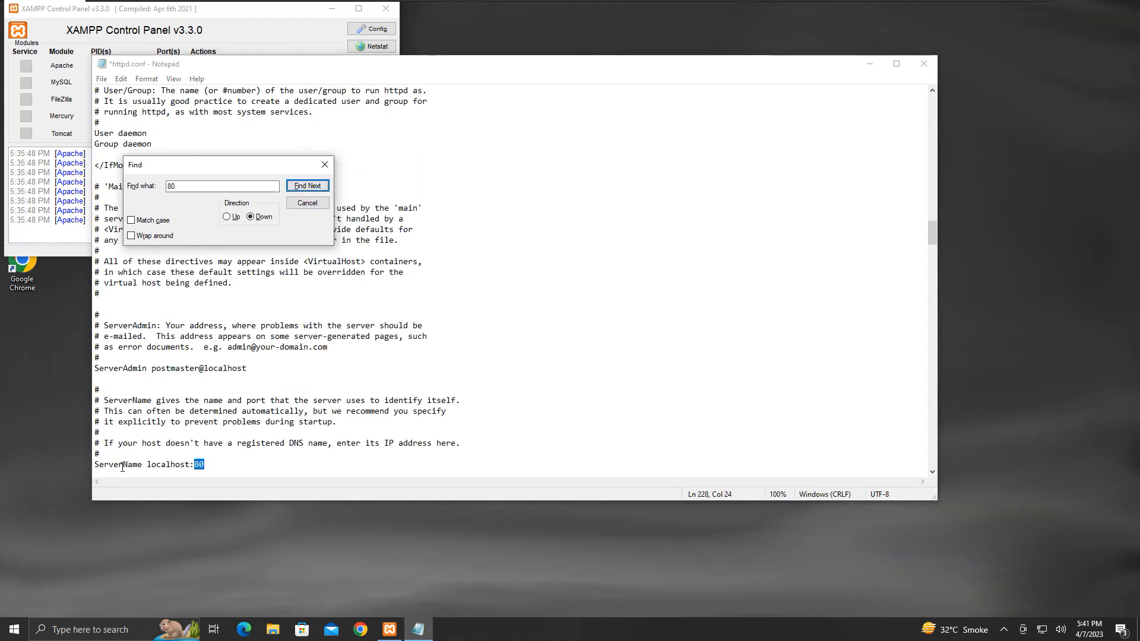
left_click(204, 465)
type("80")
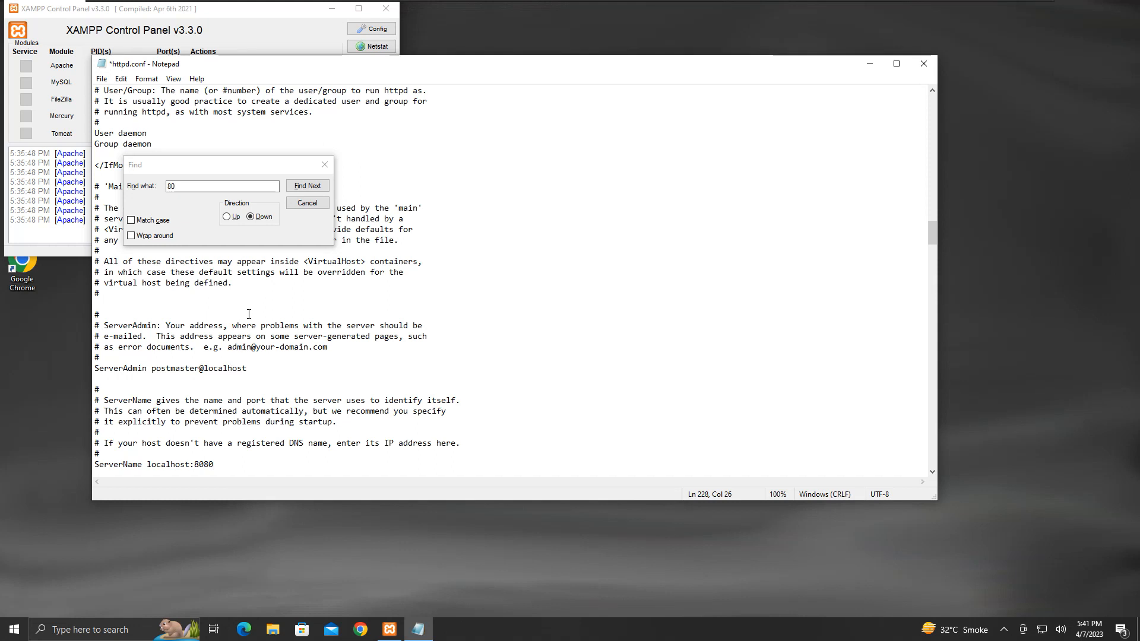
left_click(303, 187)
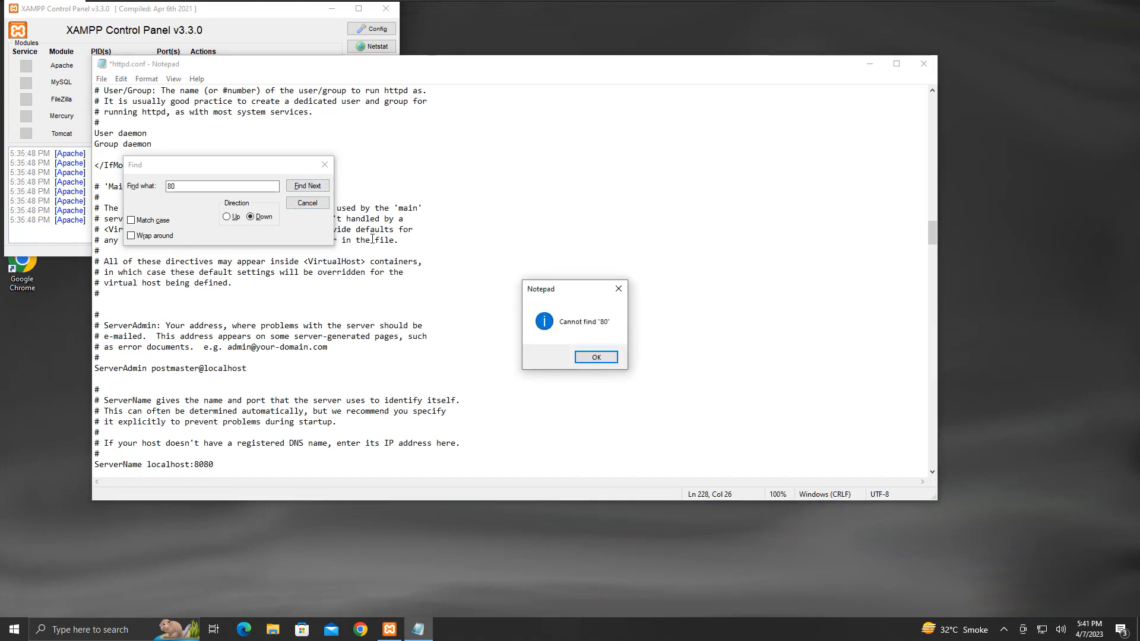
left_click(587, 355)
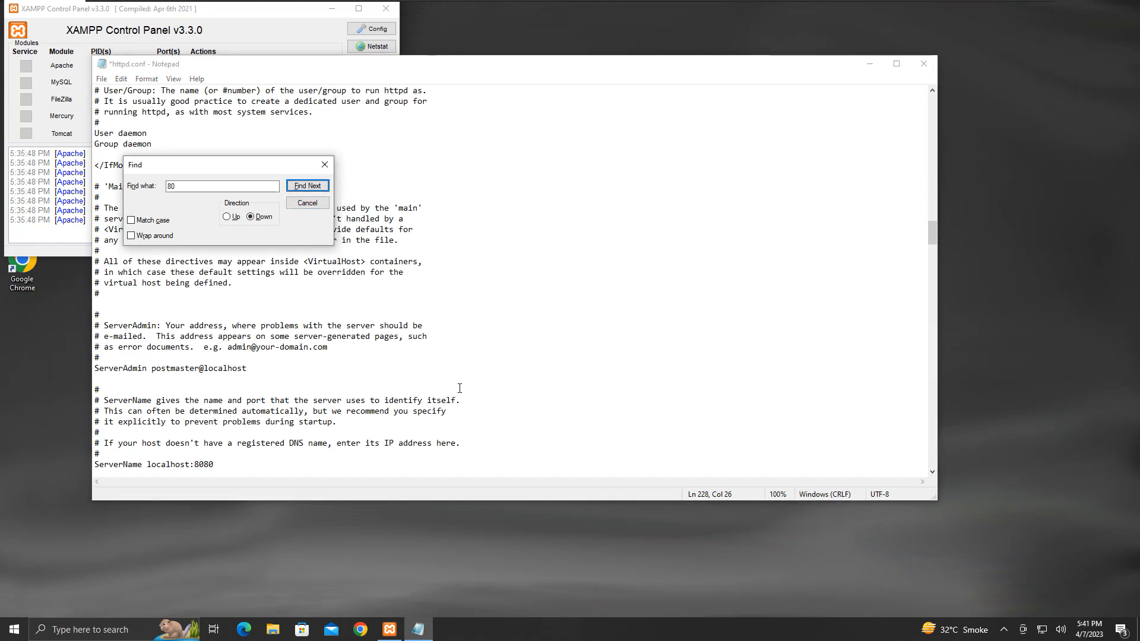
left_click(324, 166)
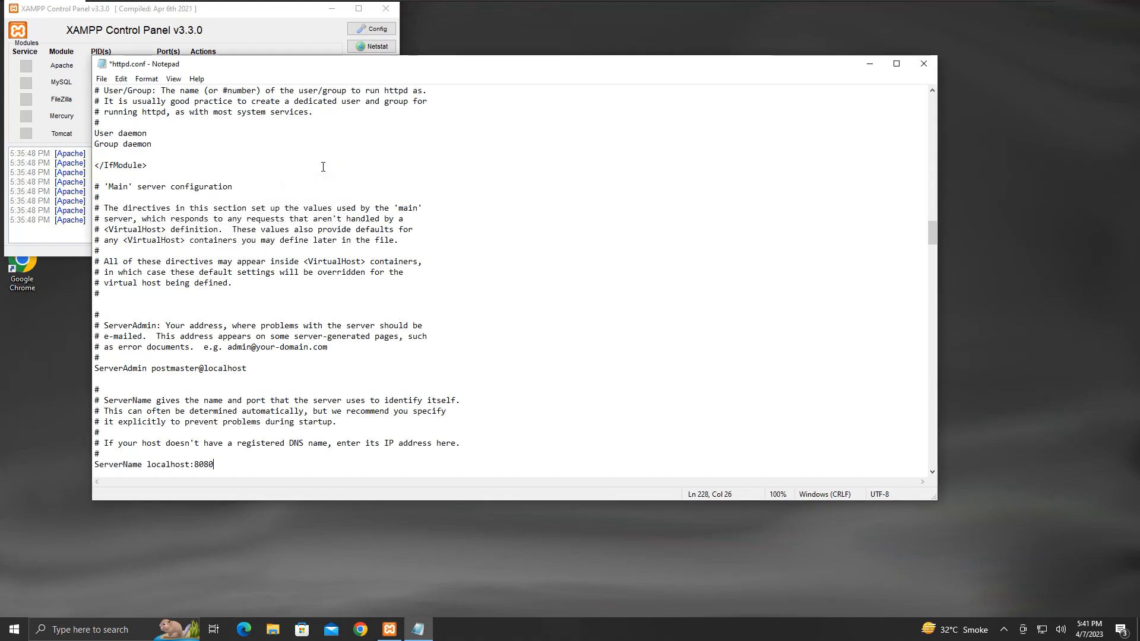
Save httpd.conf and close it.
left_click(102, 79)
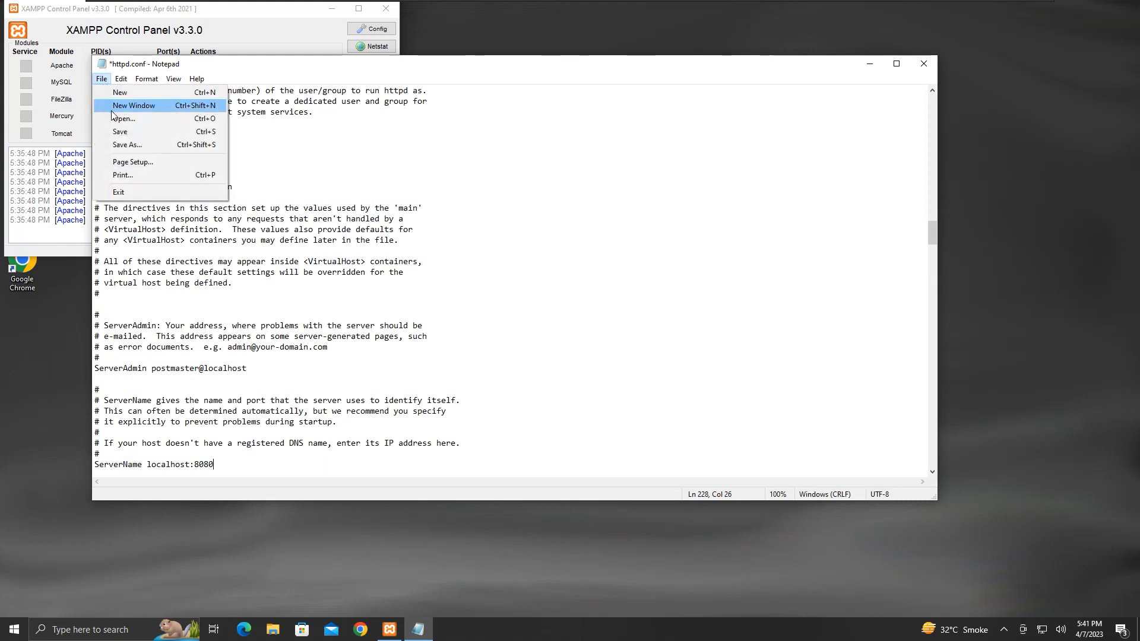
left_click(120, 131)
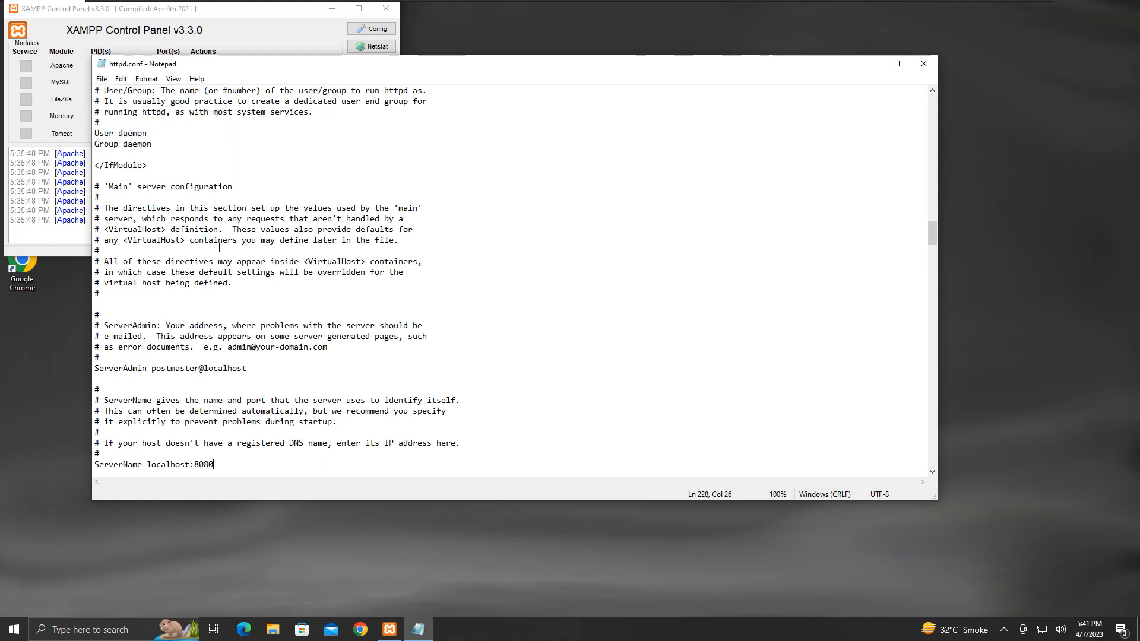
left_click(915, 66)
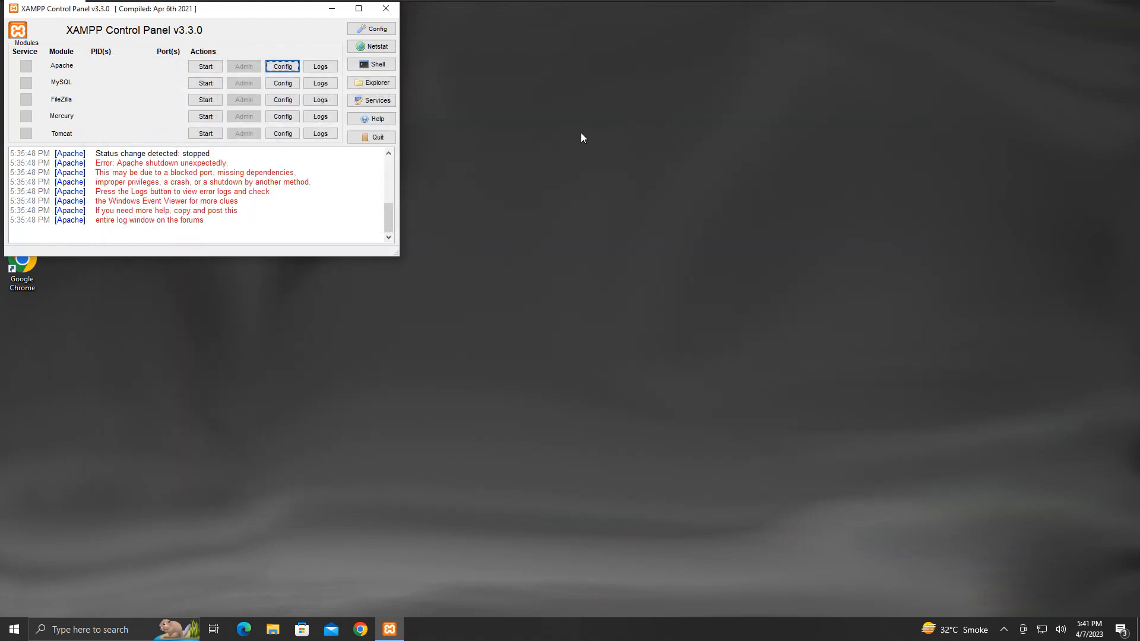
Open Apache's httpd-ssl.conf, search for 443, and change the Listen directive to port 4433.
left_click(288, 69)
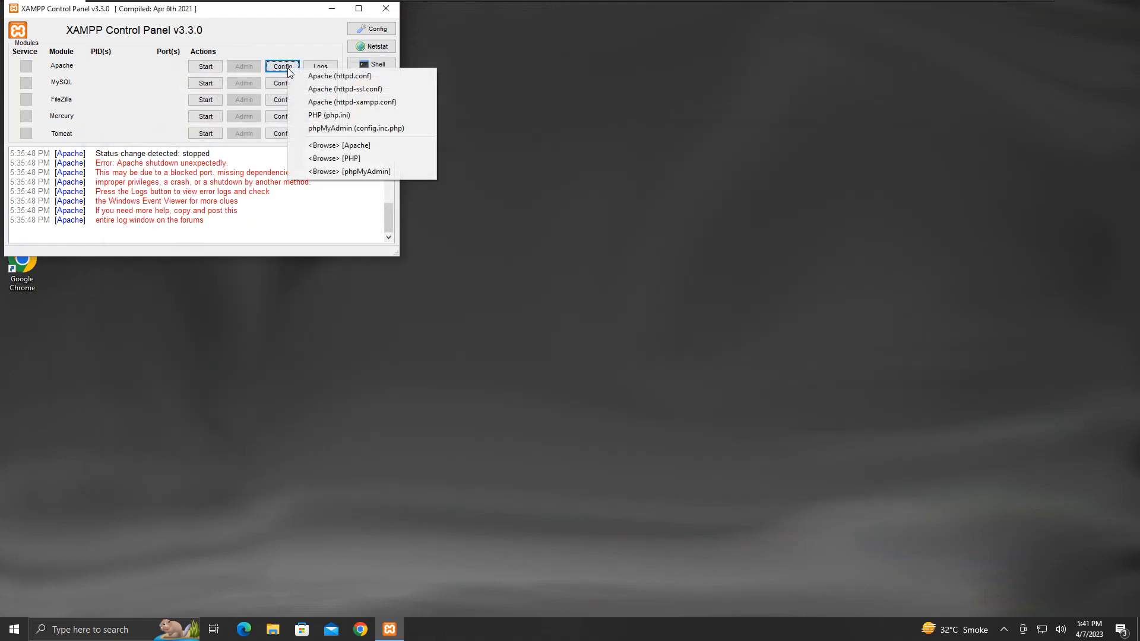
left_click(351, 90)
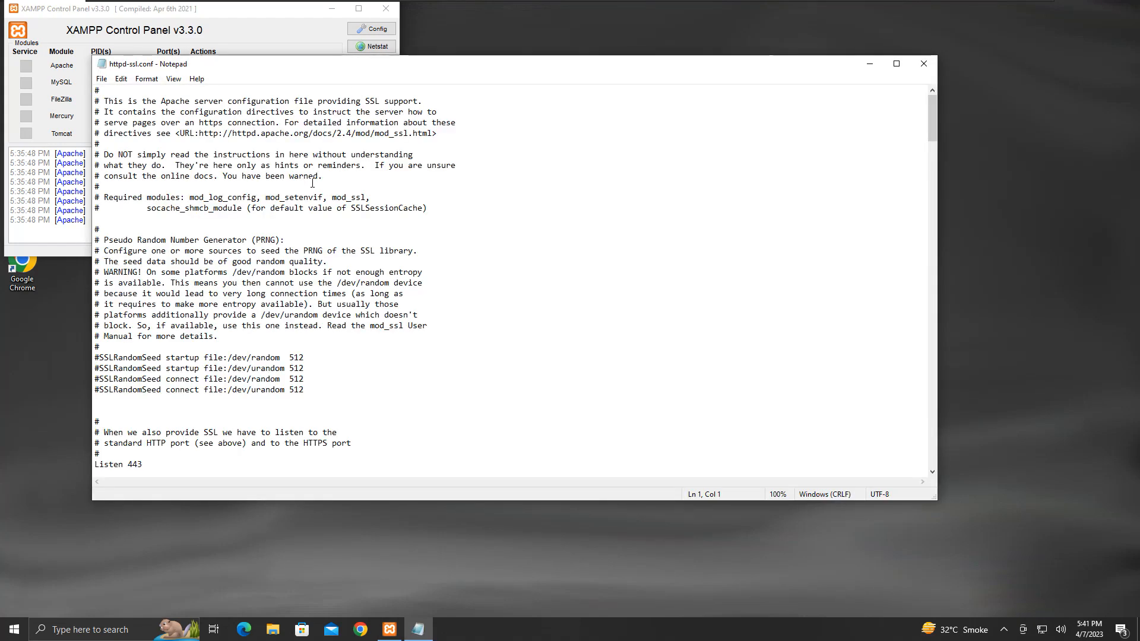
key("ctrl+f")
type("443")
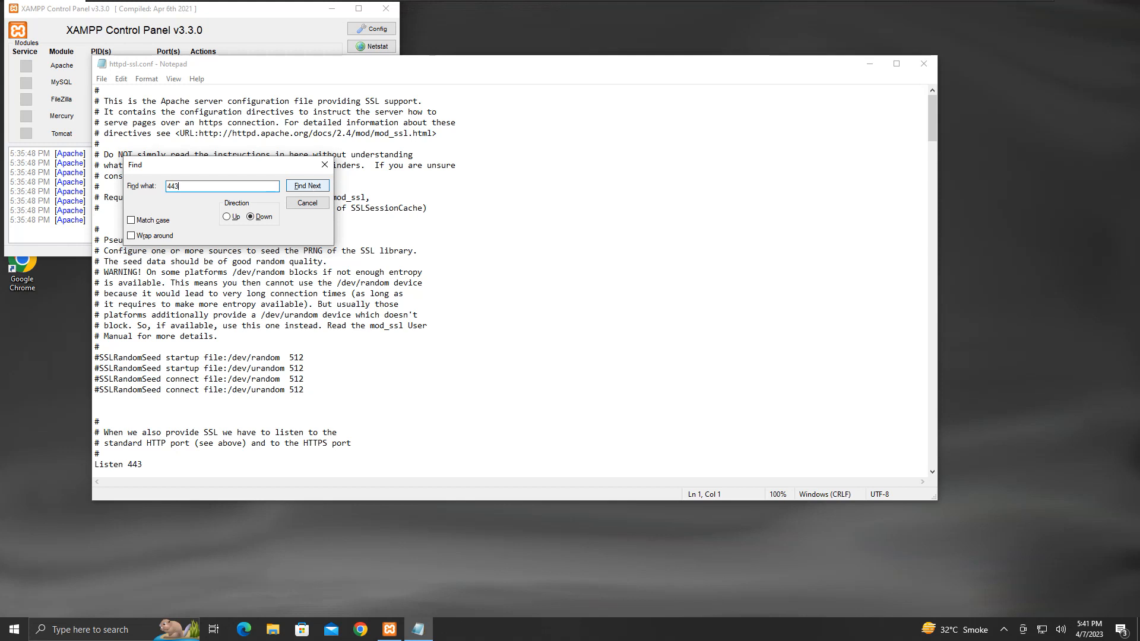
left_click(311, 184)
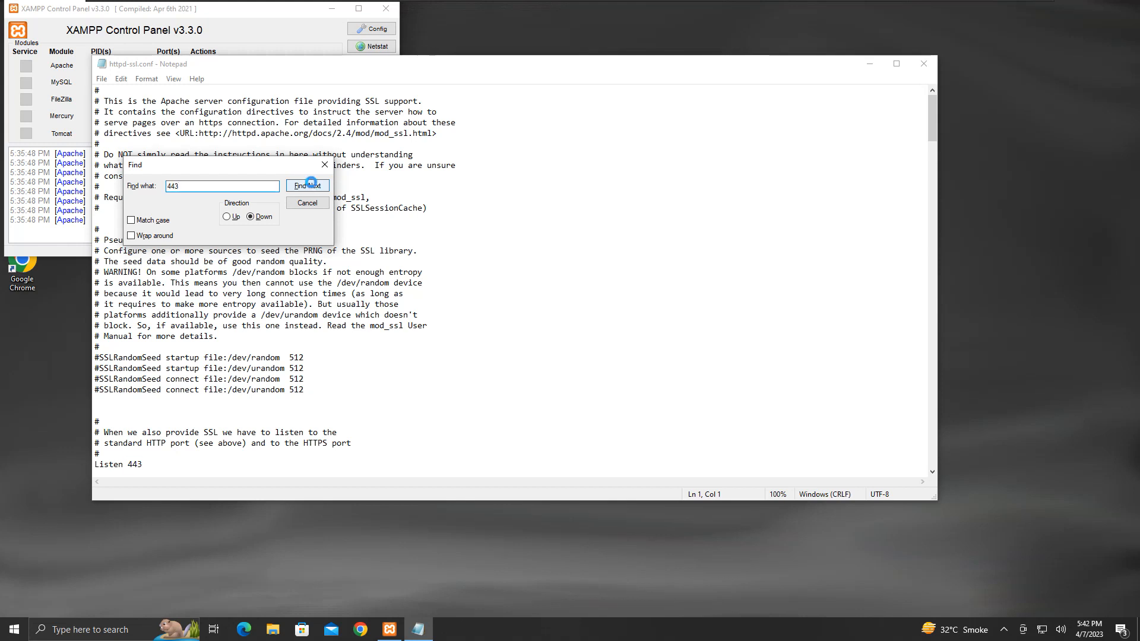
left_click(143, 466)
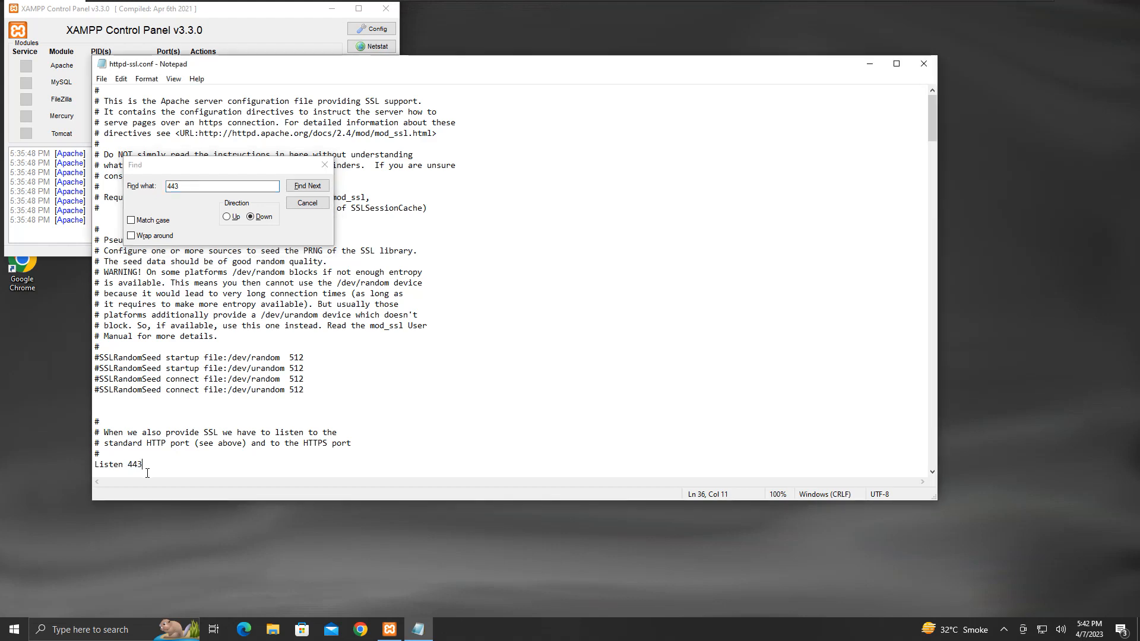
type("3")
Find the next 443 and change the VirtualHost _default_ port to 4433.
left_click(307, 185)
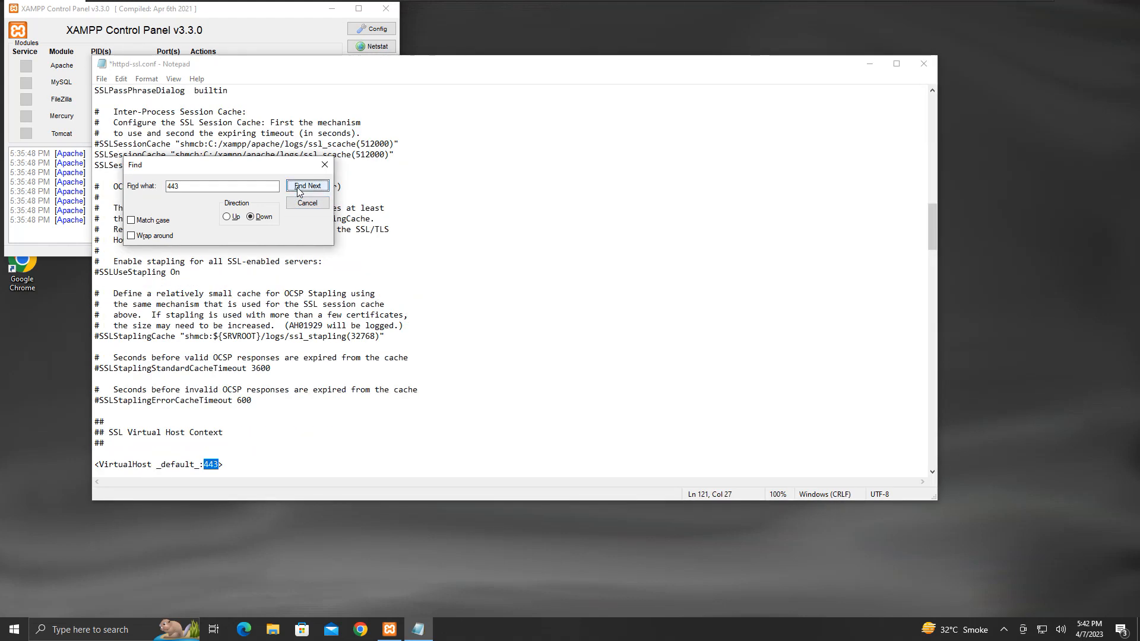
left_click(219, 463)
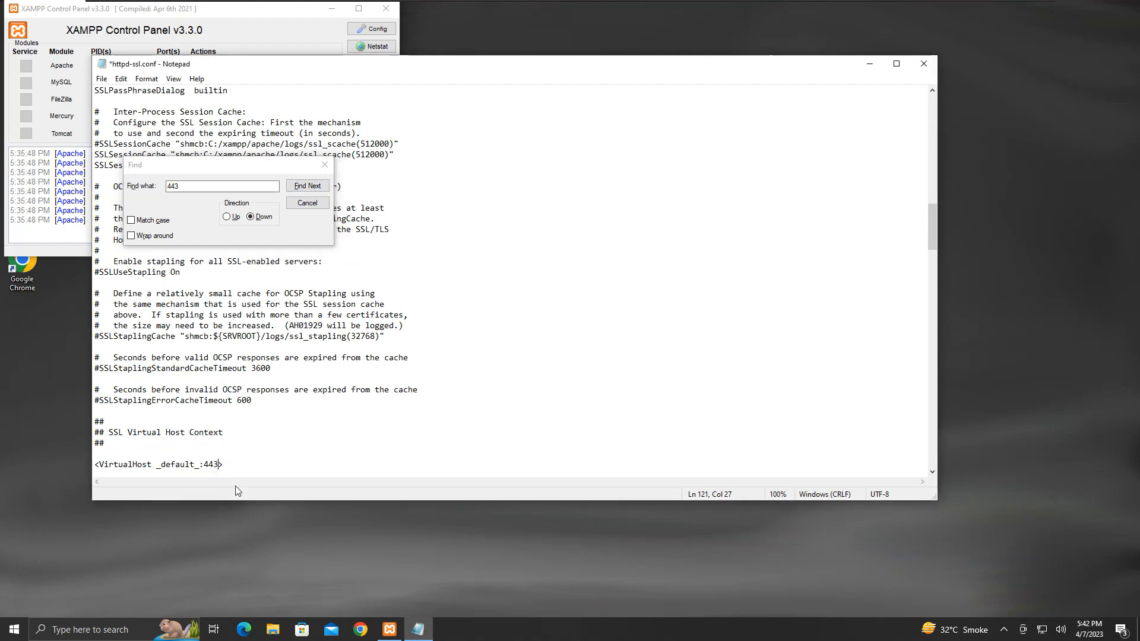
type("3")
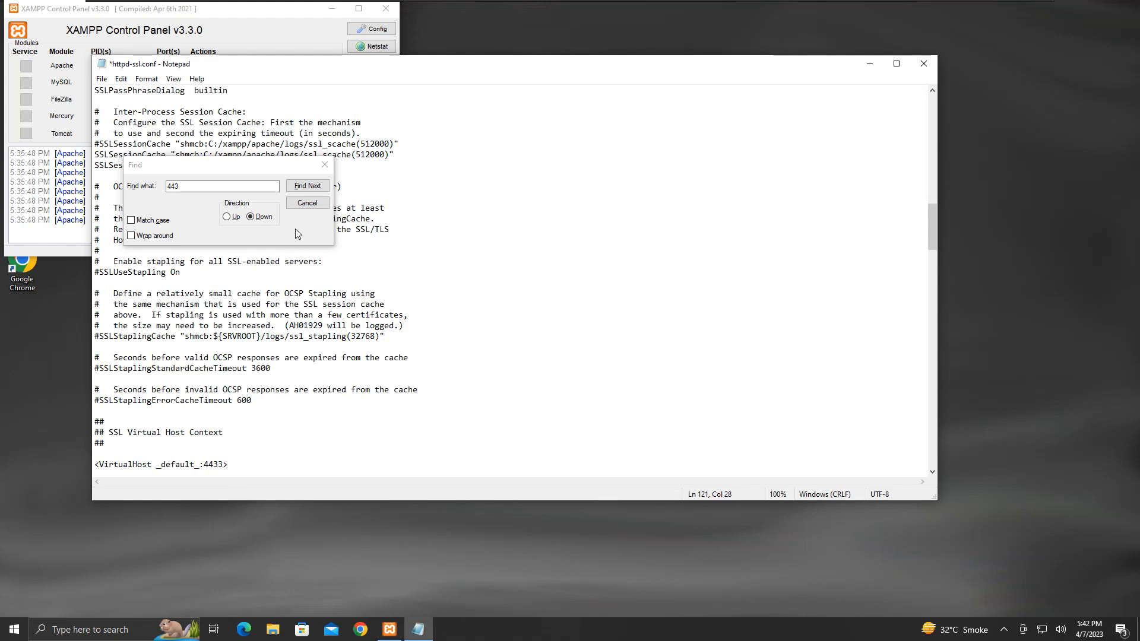
left_click(305, 186)
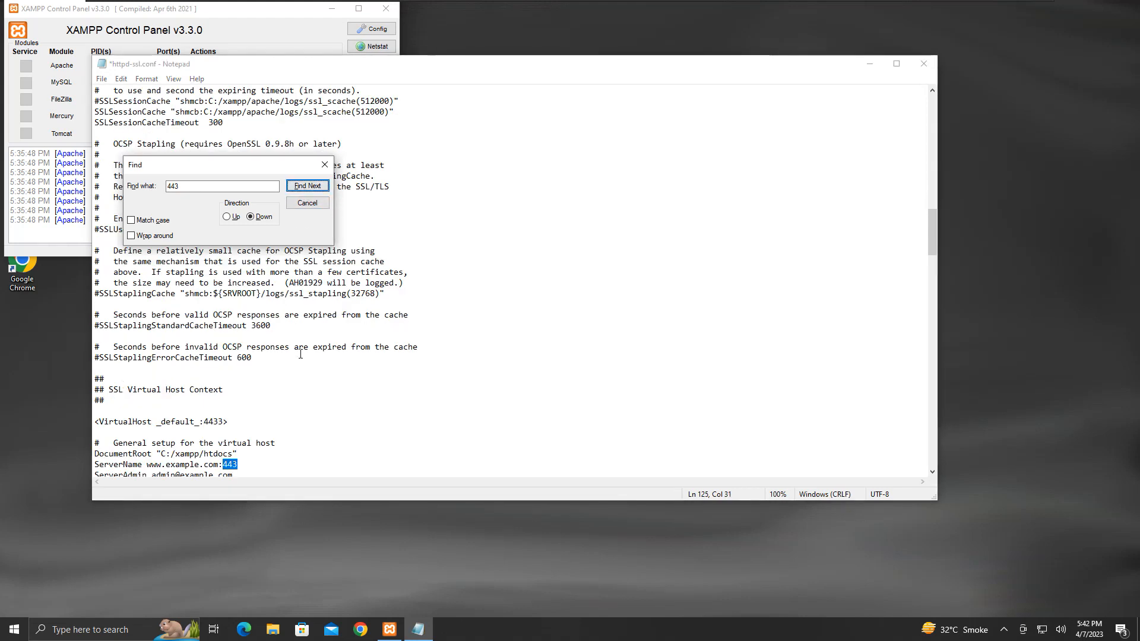
left_click(241, 464)
type("3")
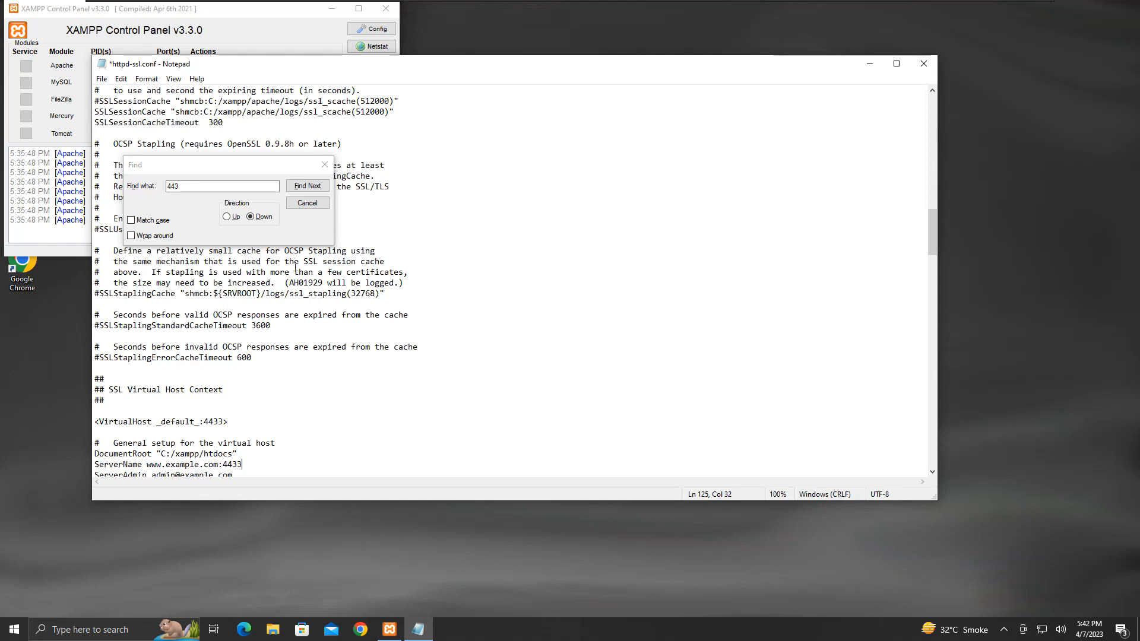
left_click(307, 186)
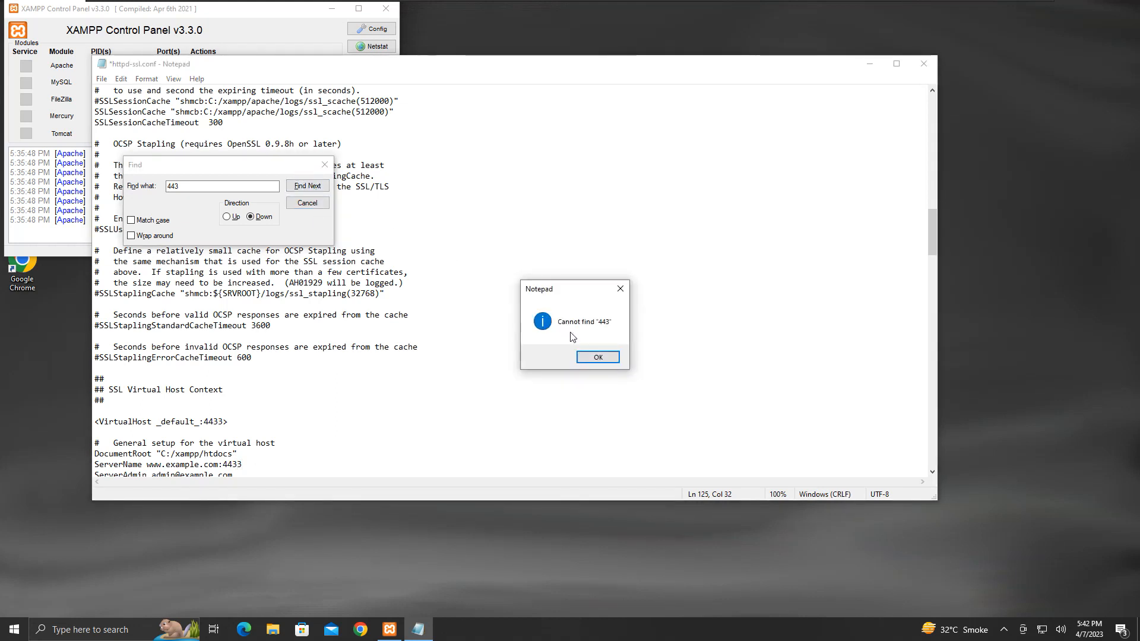
left_click(597, 356)
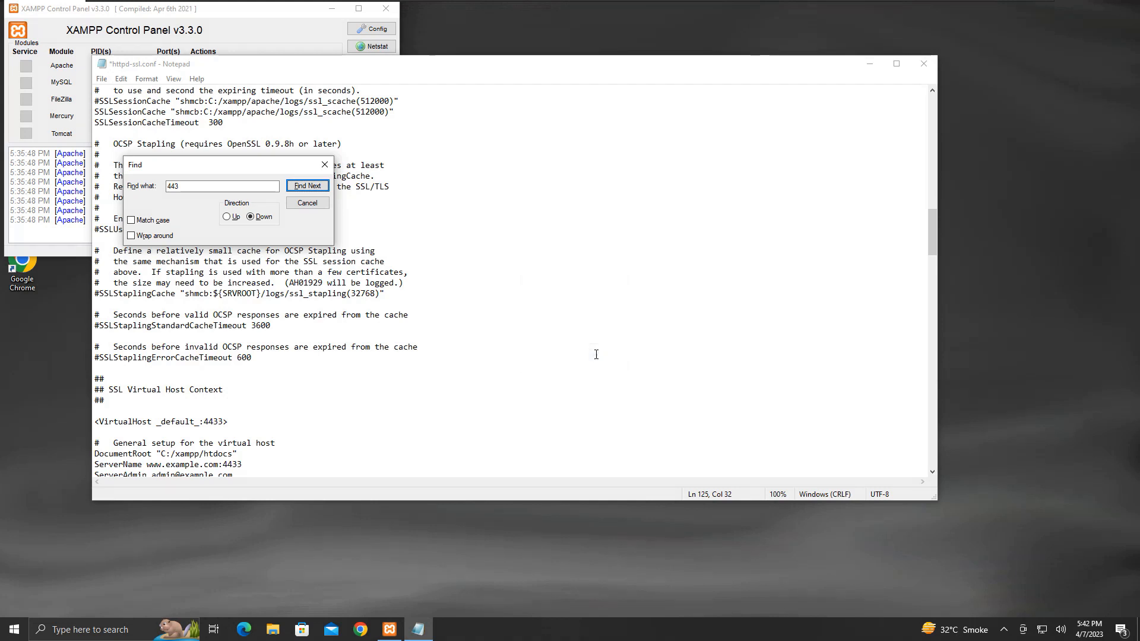
left_click(323, 205)
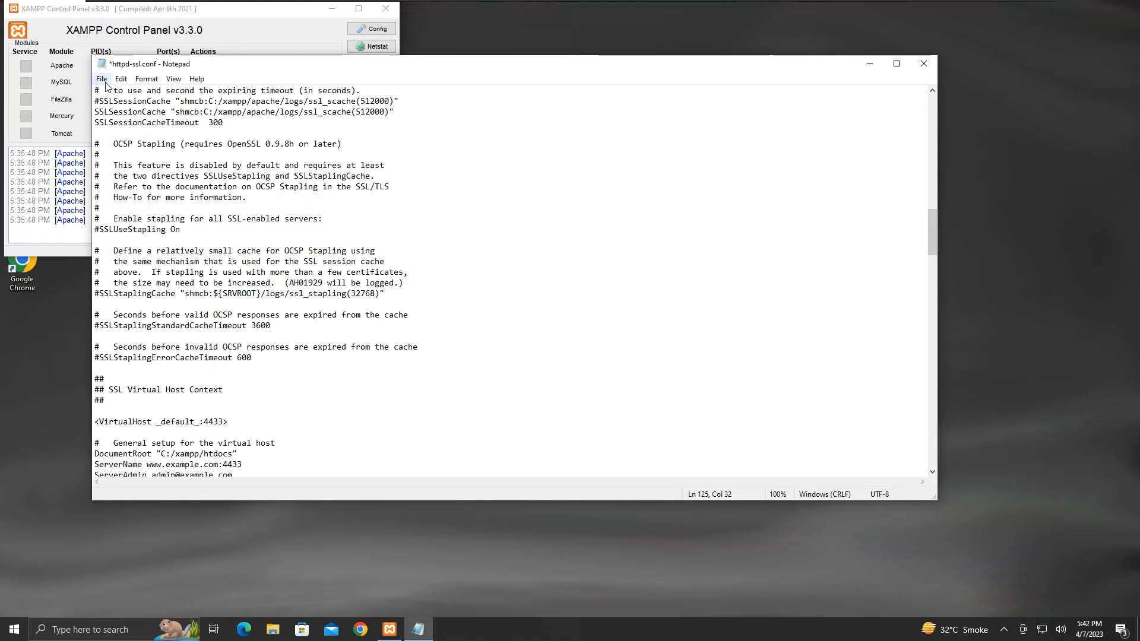
Save httpd-ssl.conf, close it, and start the Apache module.
left_click(102, 80)
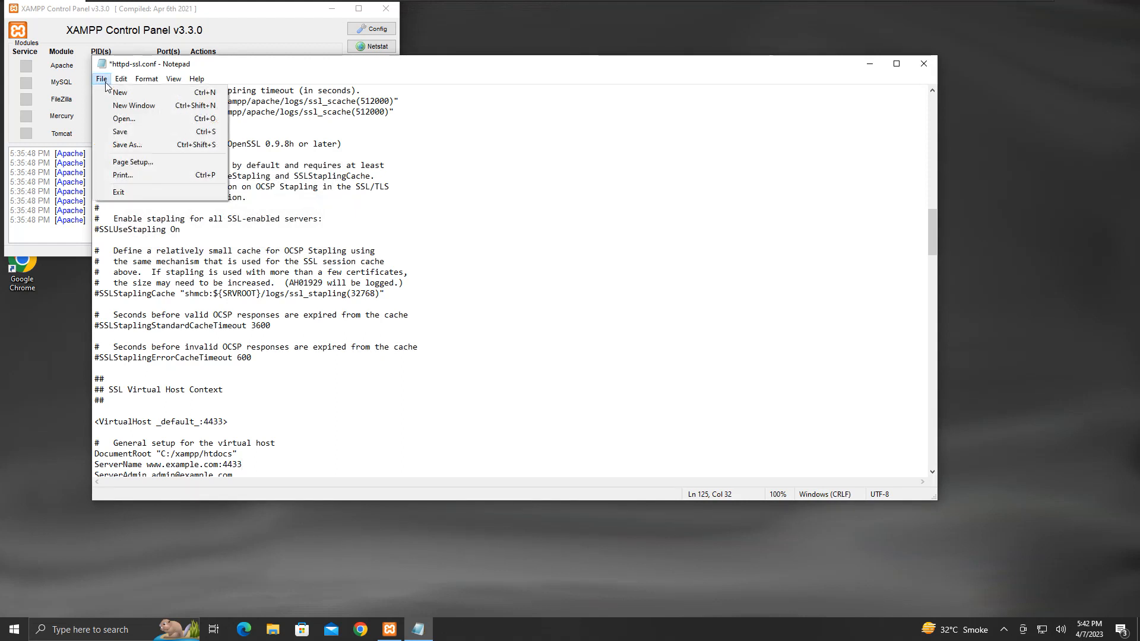
left_click(119, 132)
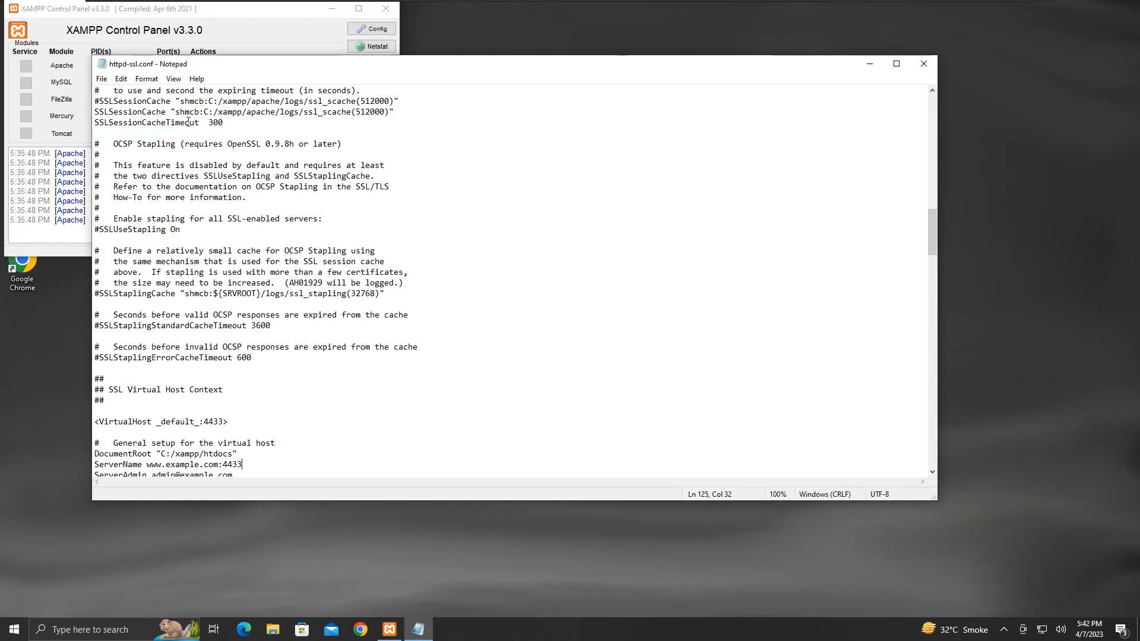
left_click(924, 63)
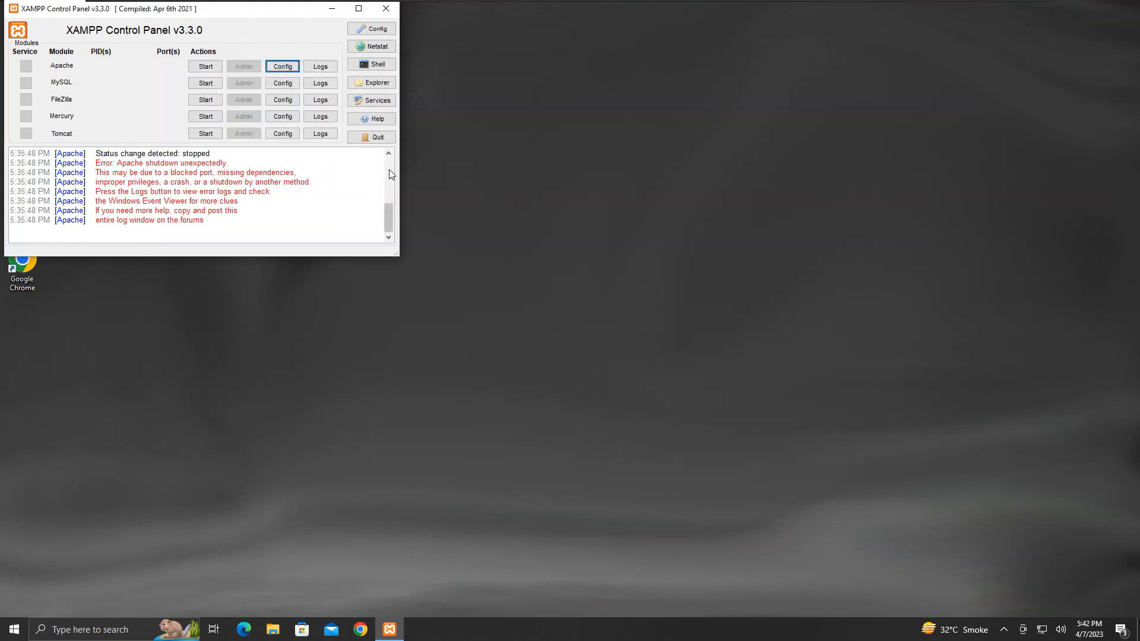
left_click(205, 67)
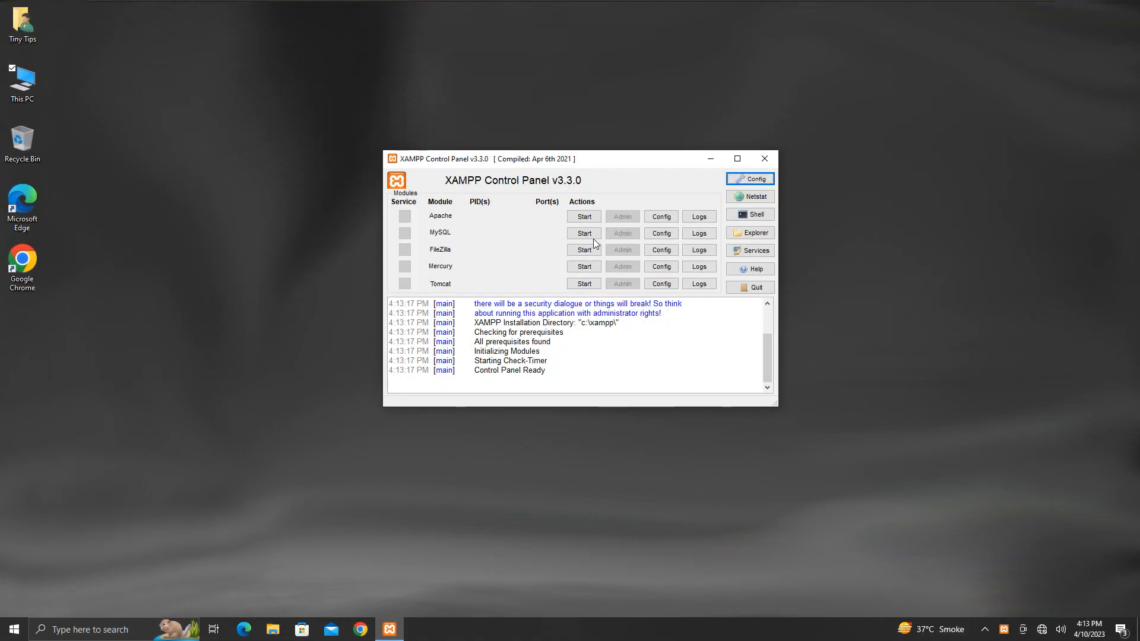
Try to start the MySQL module and list the TCP listening sockets with Netstat.
left_click(591, 236)
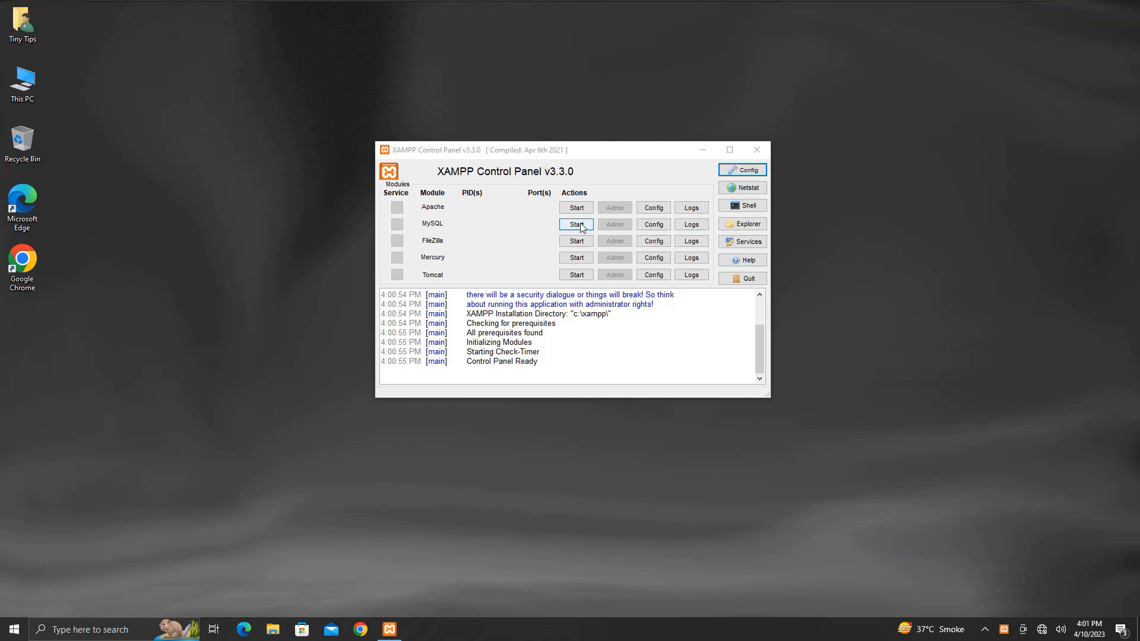
left_click(576, 224)
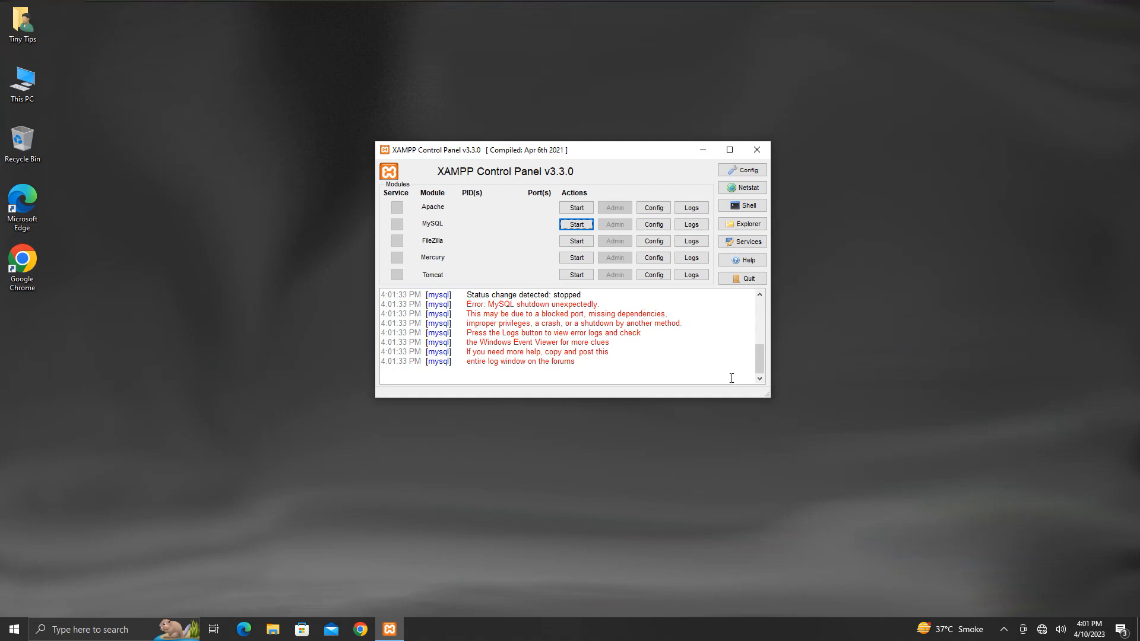
left_click(748, 193)
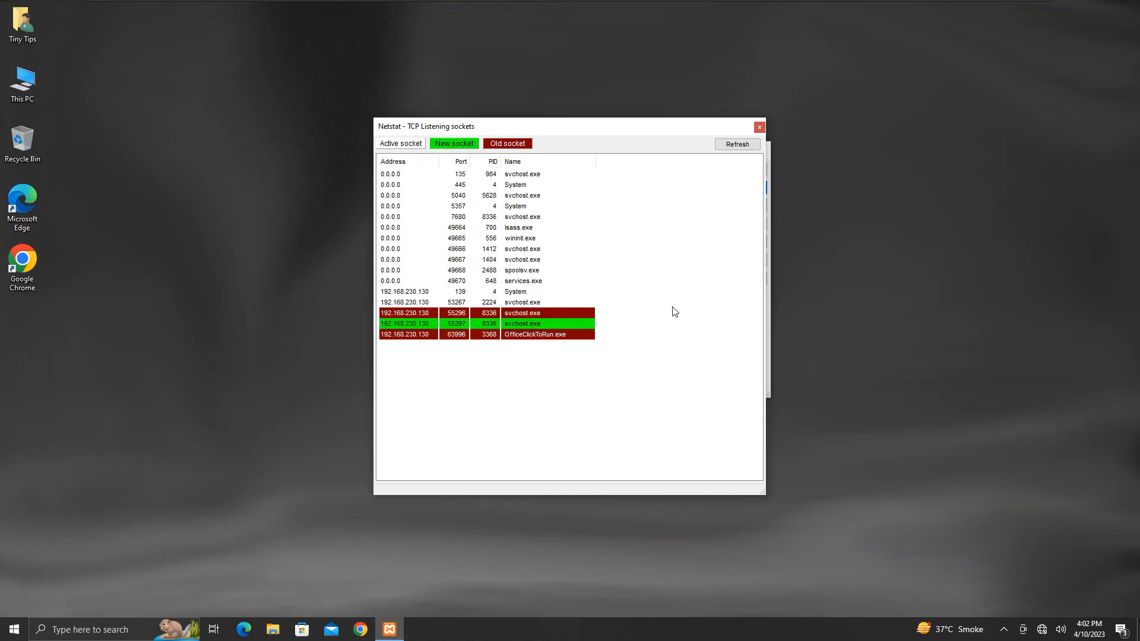
Locate the process with PID 5024 in Task Manager's process details, and close Task Manager and the Netstat window.
right_click(642, 623)
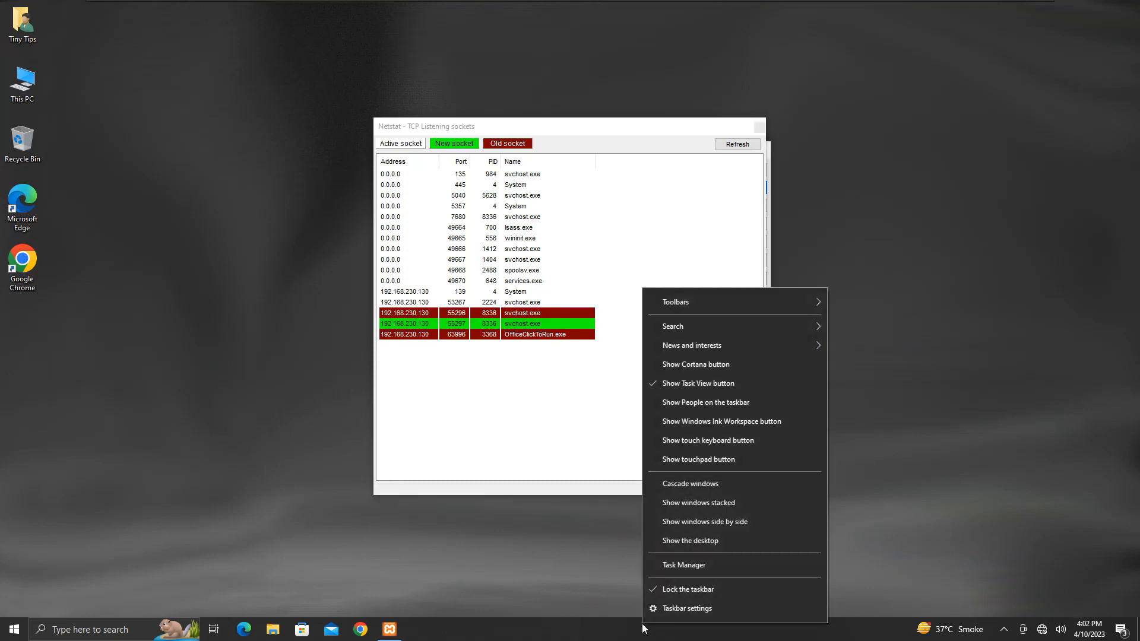
left_click(689, 565)
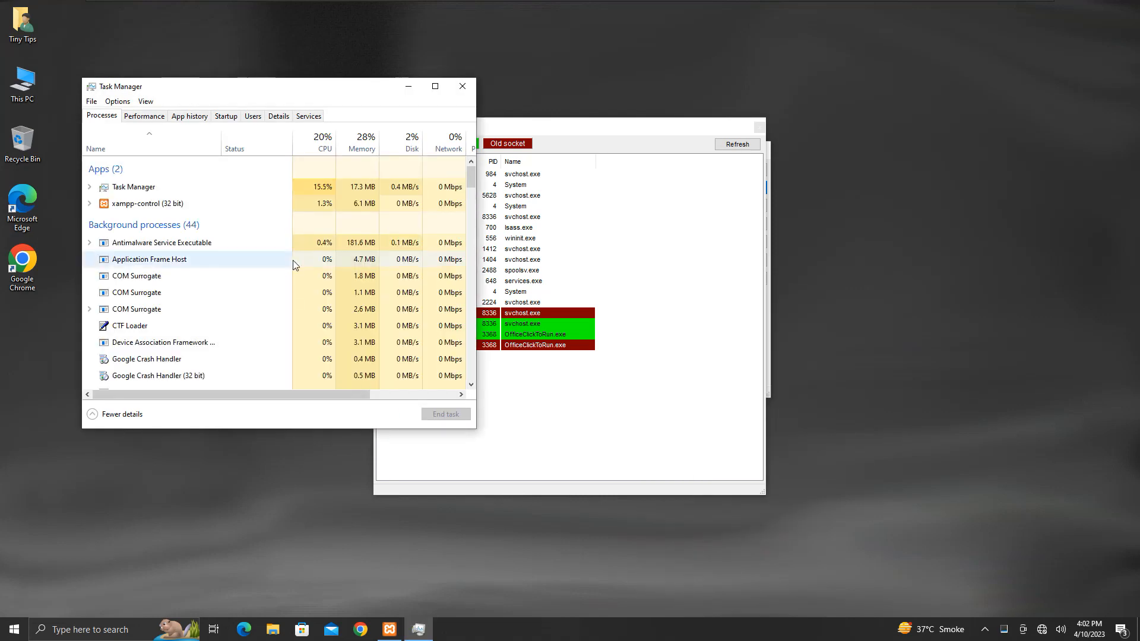
left_click(277, 118)
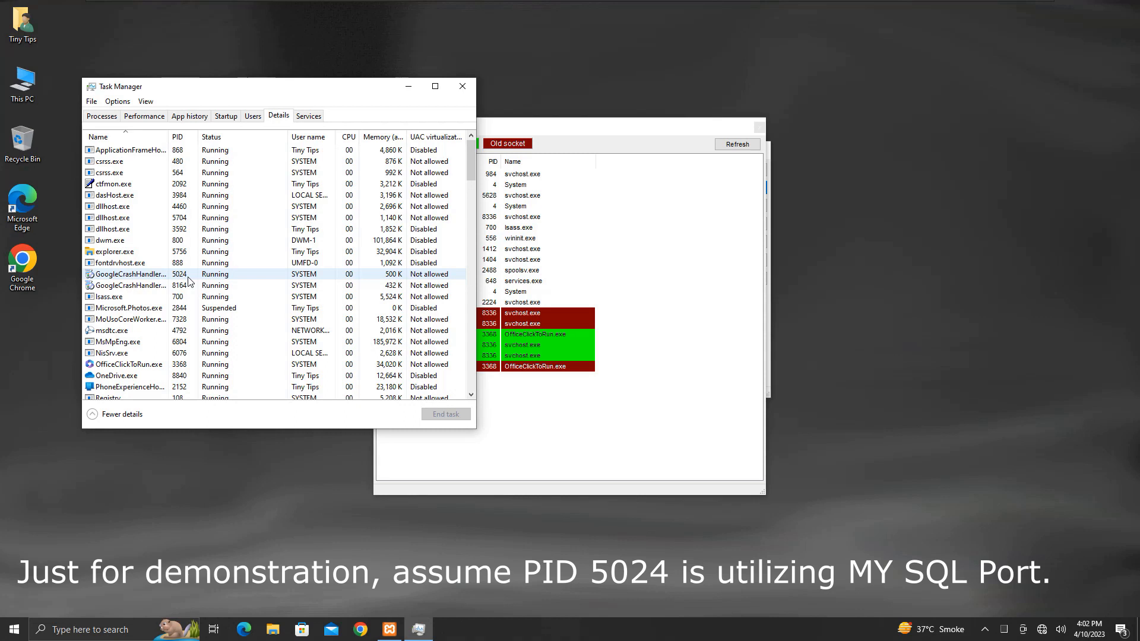
left_click(188, 277)
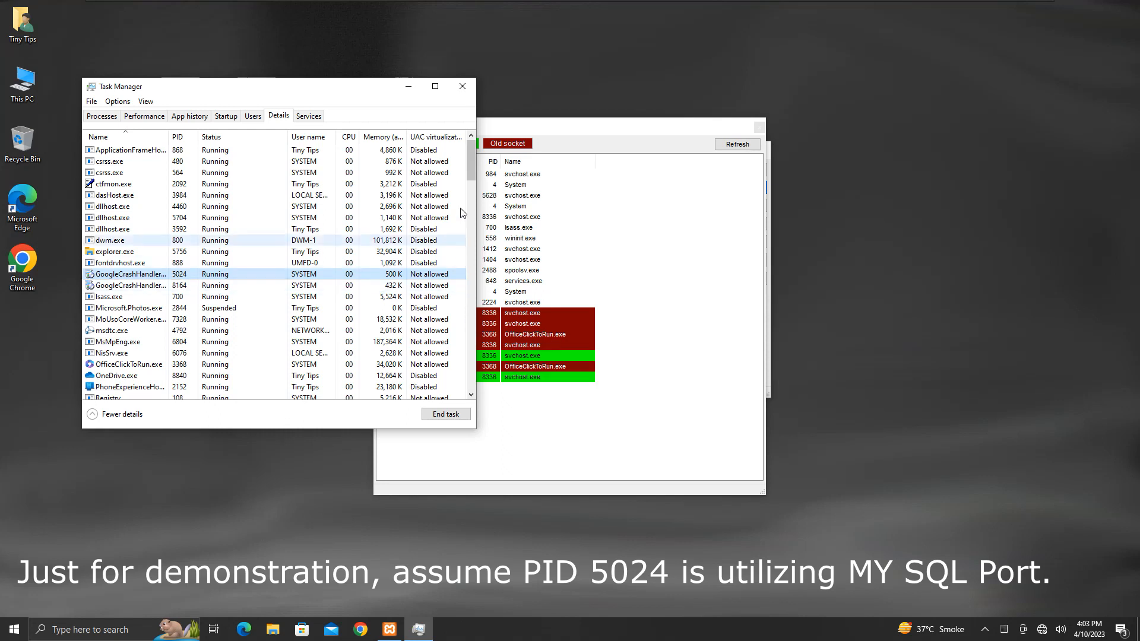
left_click(469, 89)
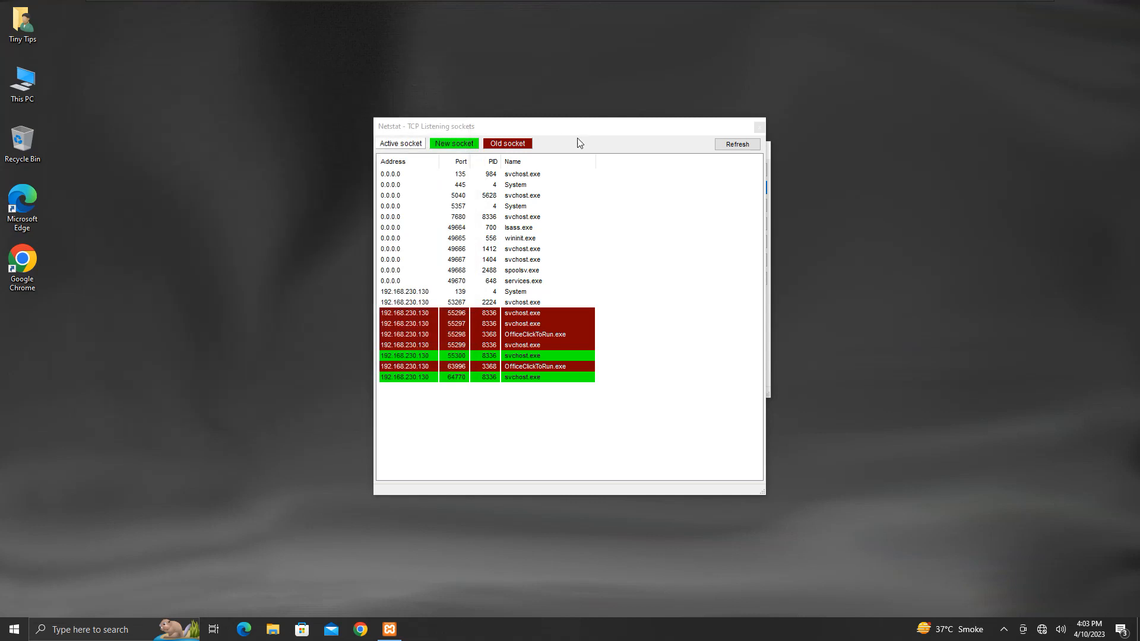
left_click(758, 127)
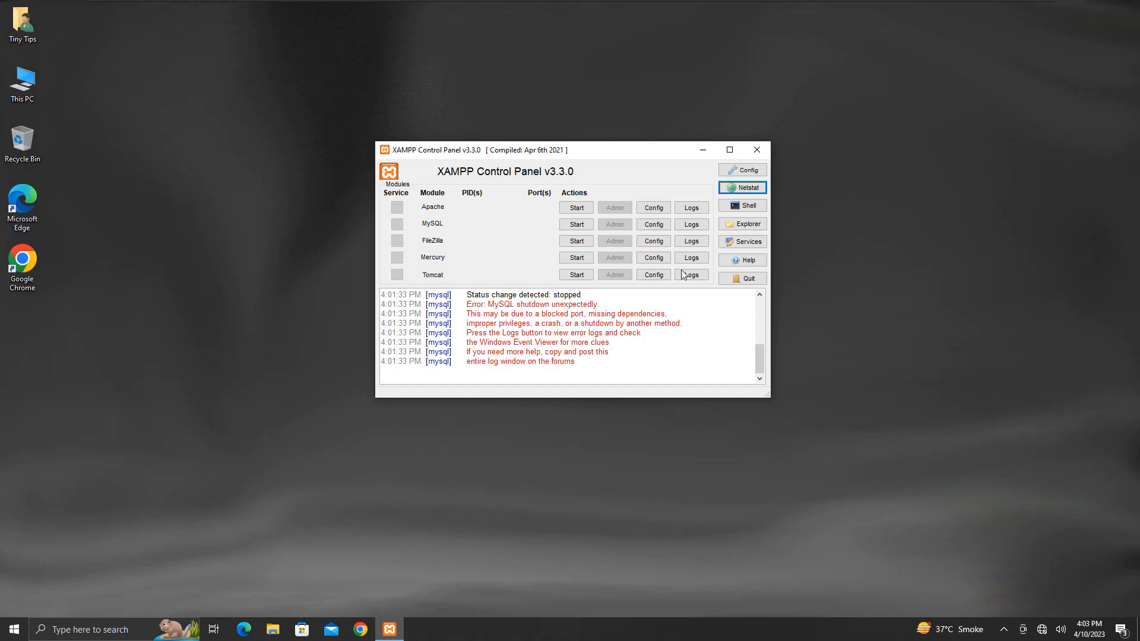
Open MySQL's my.ini, search for 3306, and change the port under [client] to 3307.
left_click(656, 231)
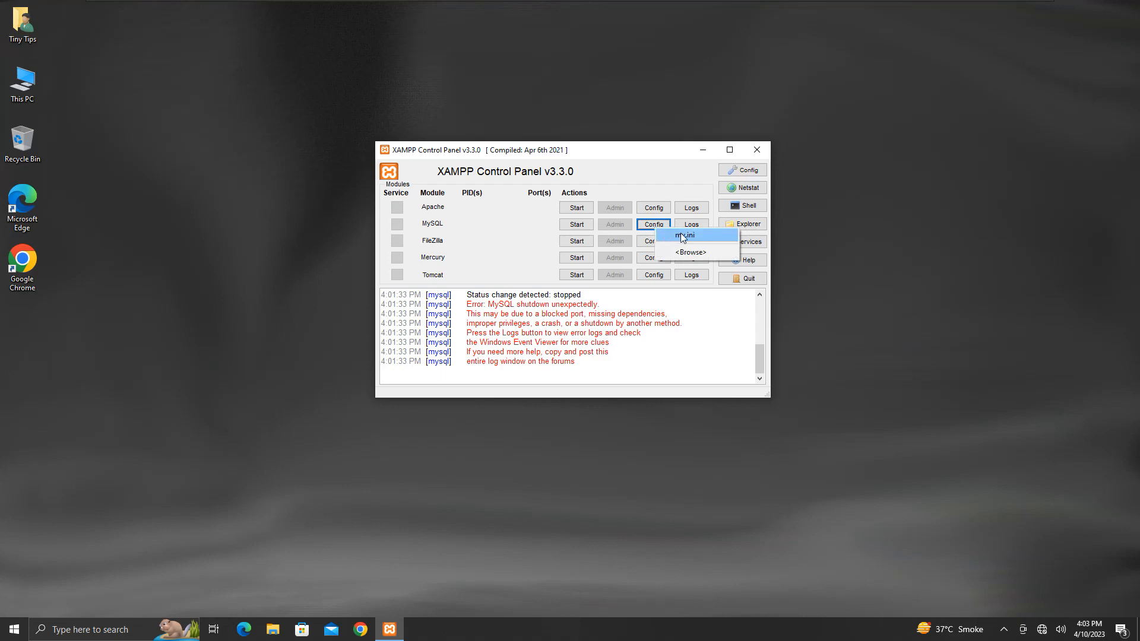
left_click(708, 237)
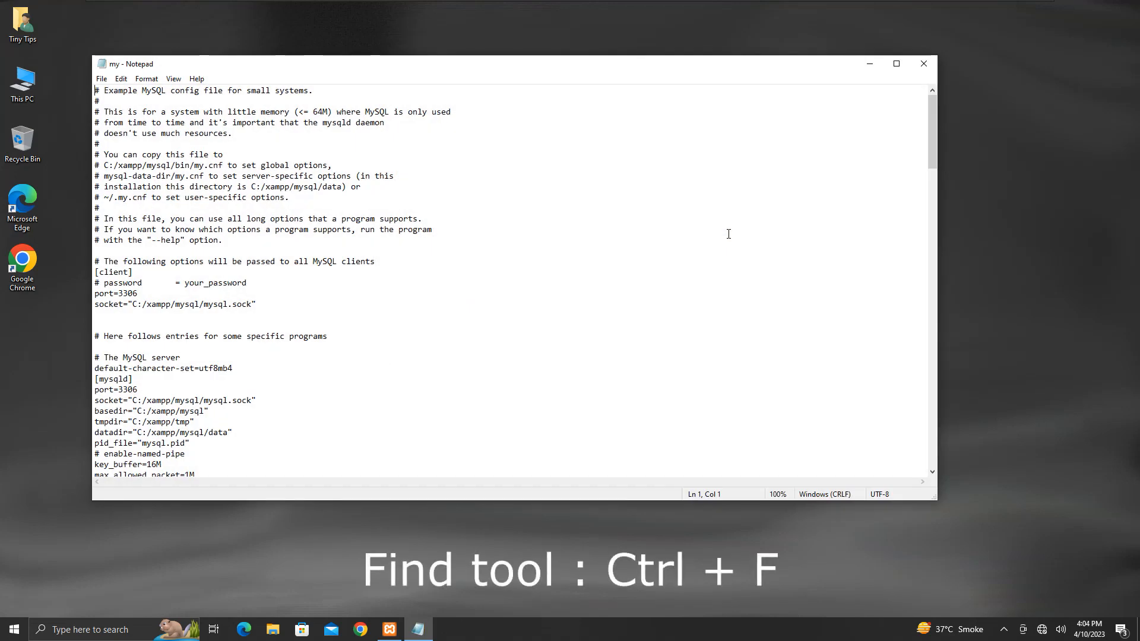
key("ctrl+f")
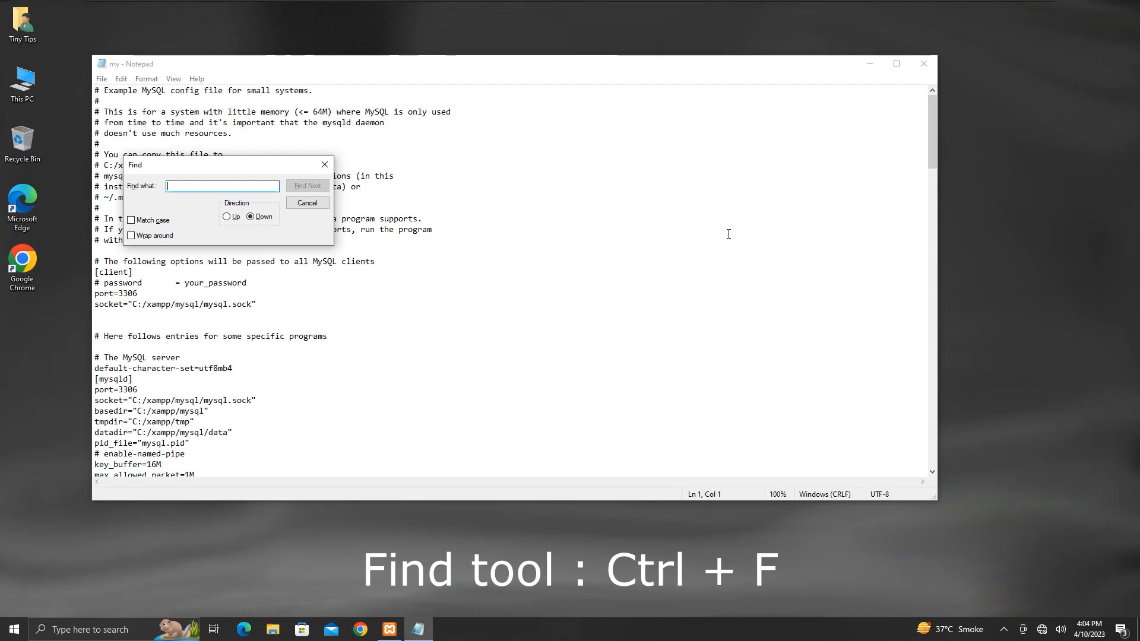
type("3306")
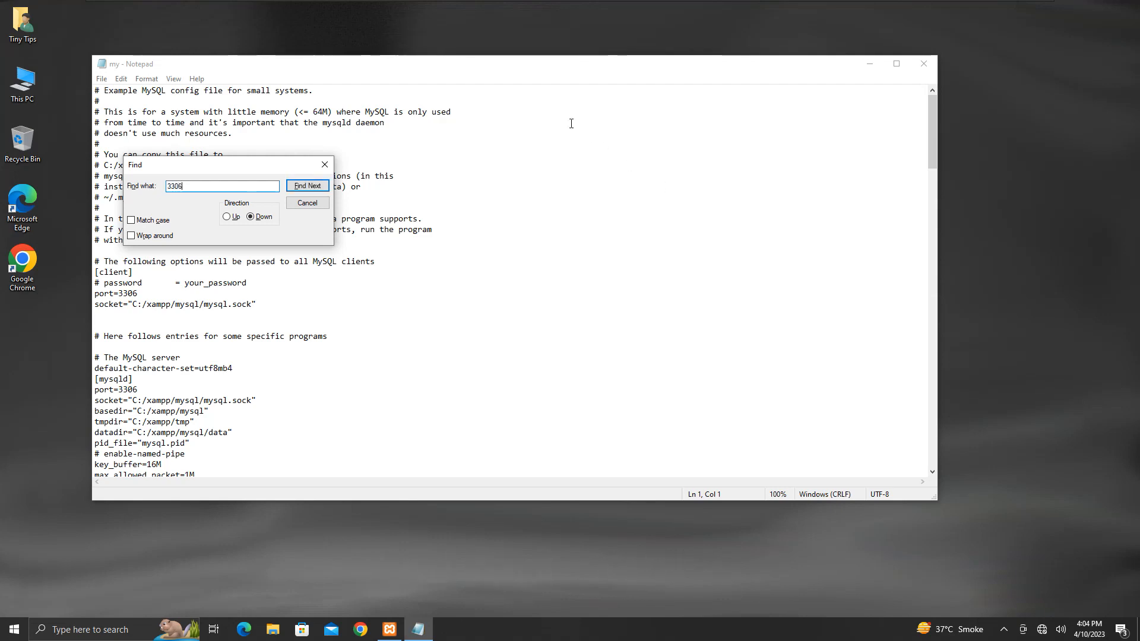
left_click(316, 189)
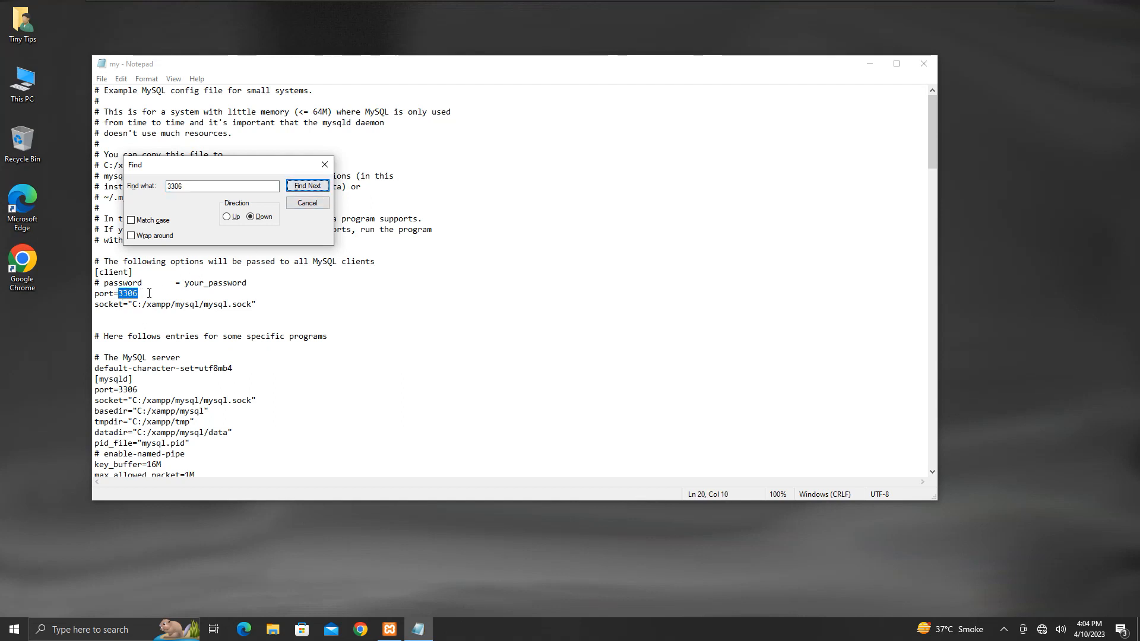
left_click(142, 293)
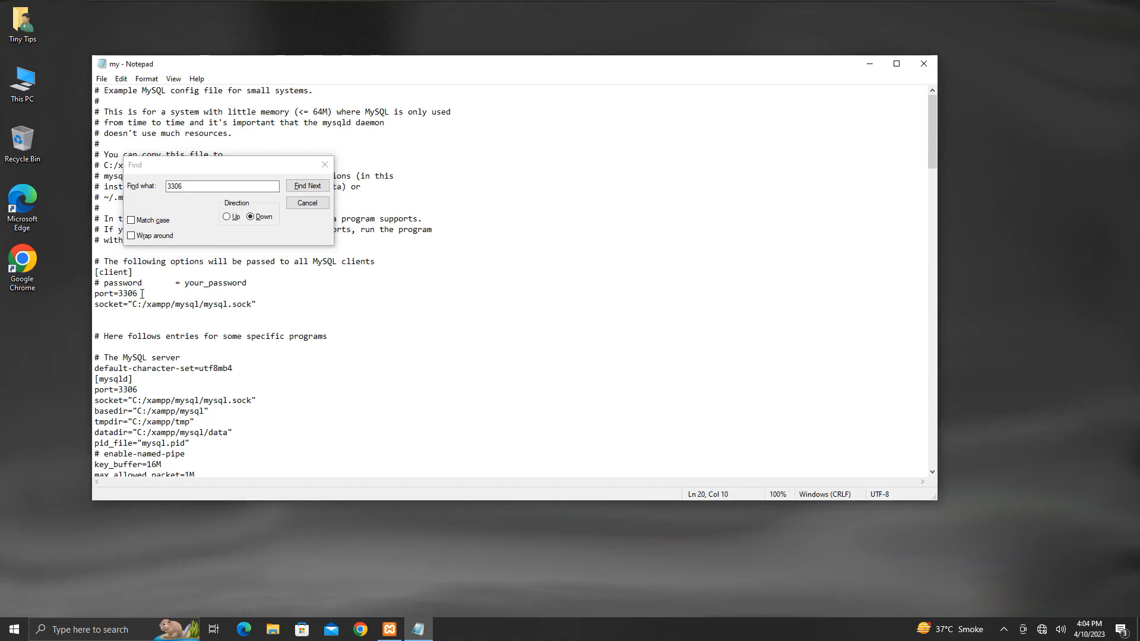
key("BackSpace")
type("7")
Find the next 3306 and change the port under [mysqld] to 3307.
left_click(324, 187)
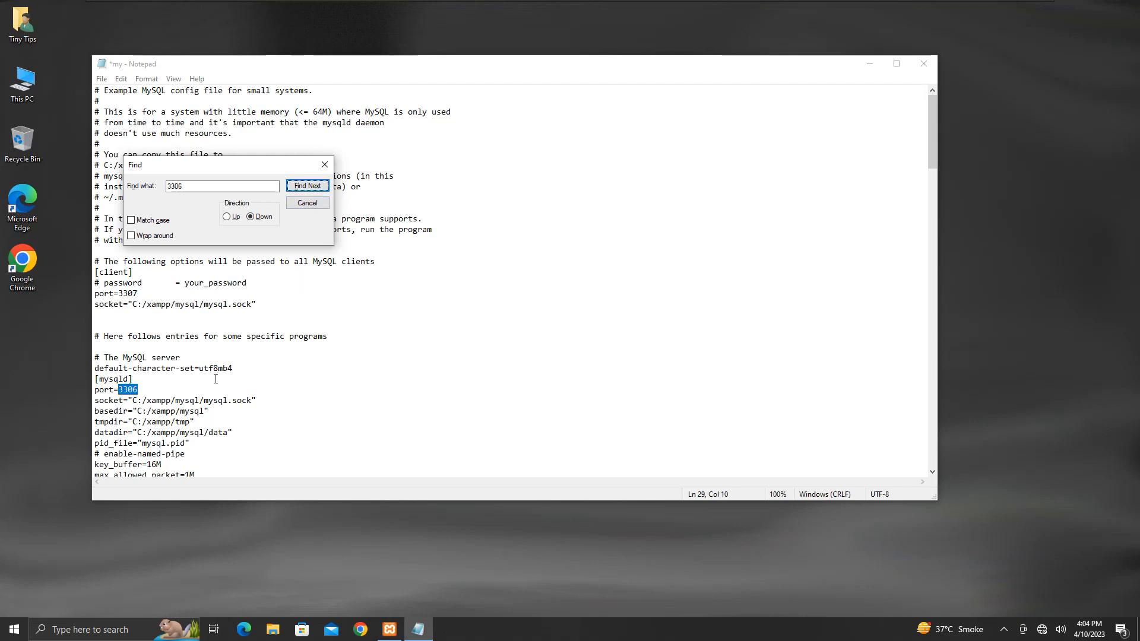
left_click(146, 393)
key("BackSpace")
type("7")
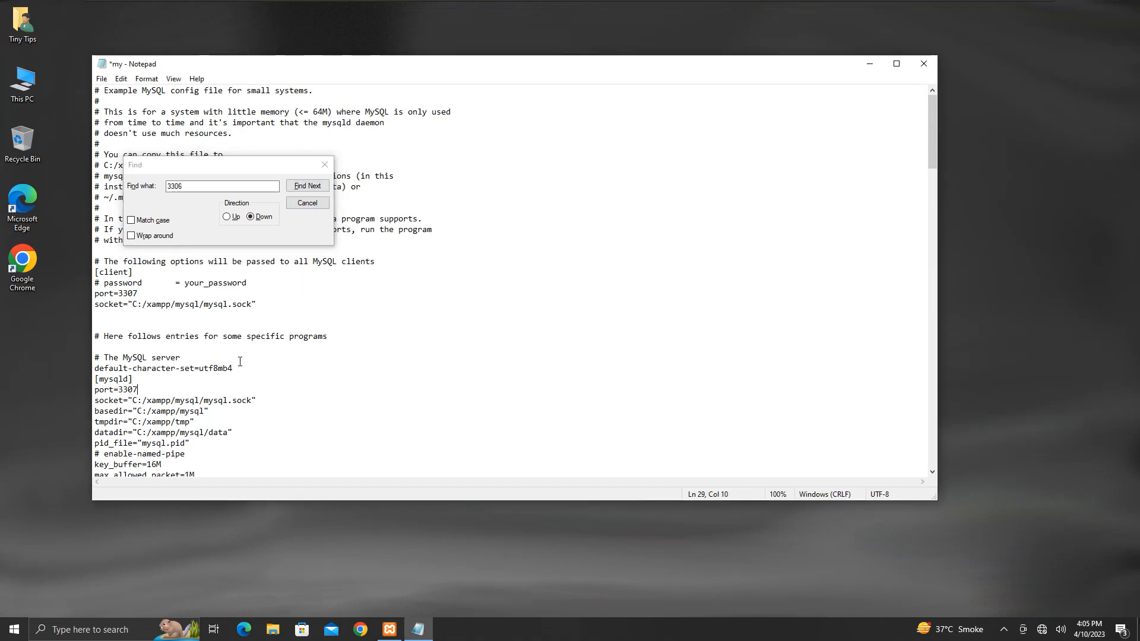
Check the rest of my.ini for further occurrences of 3306 and close the search.
left_click(319, 187)
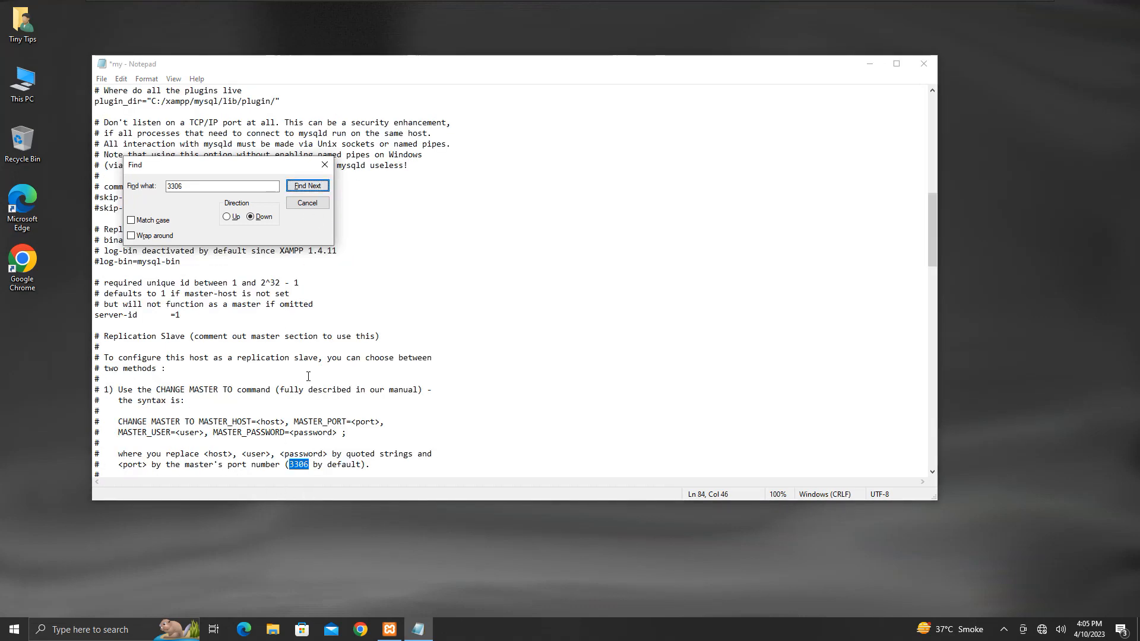
left_click(316, 188)
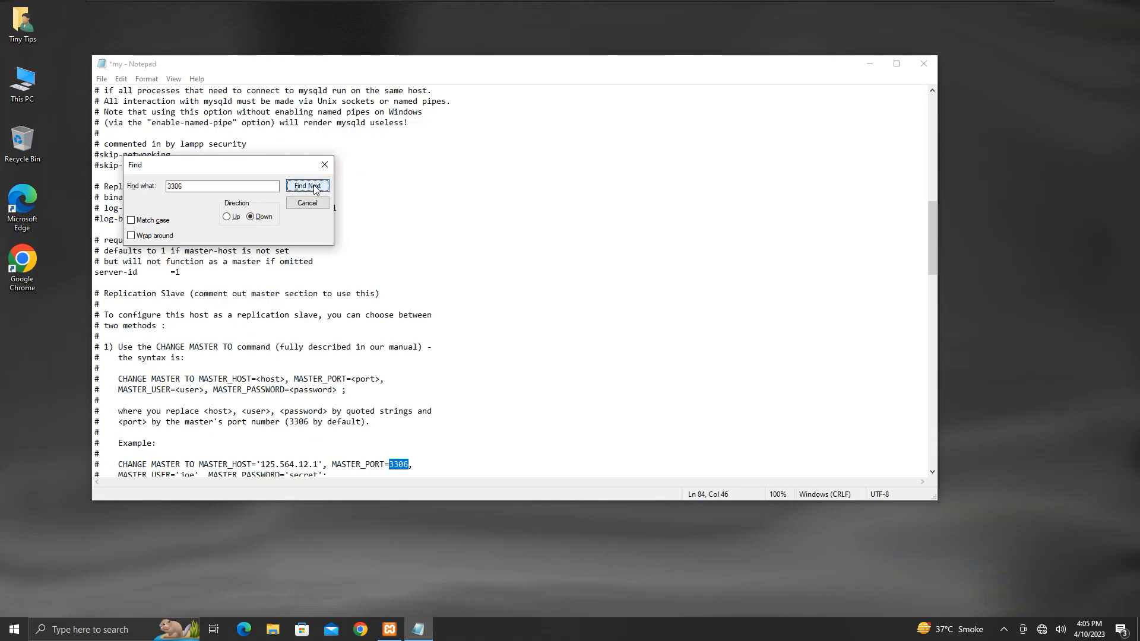
left_click(316, 188)
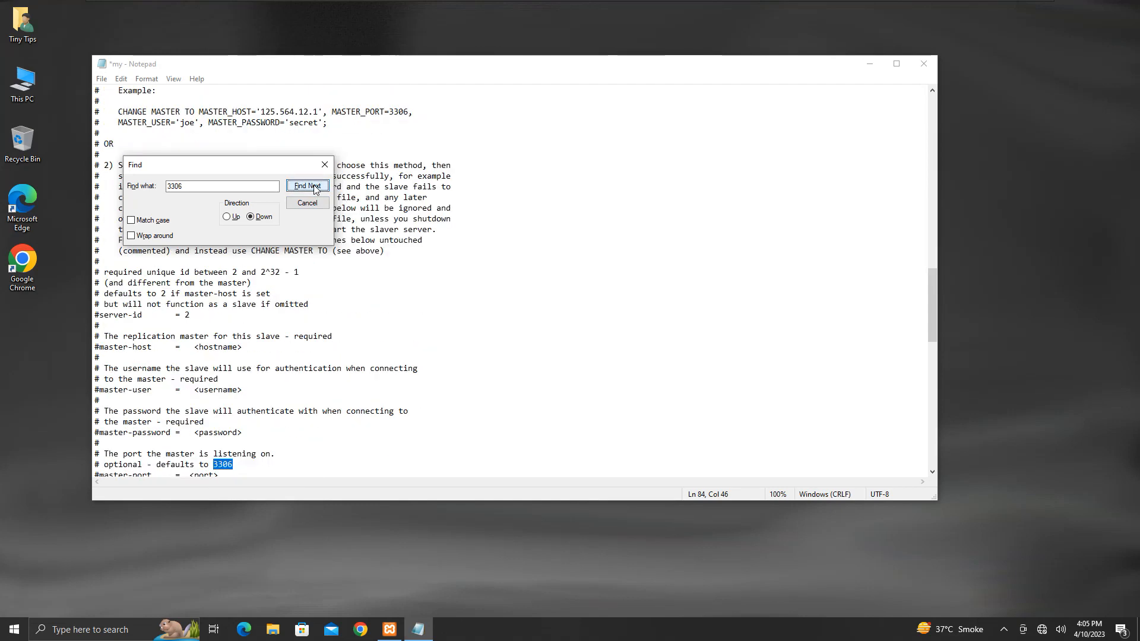
left_click(315, 188)
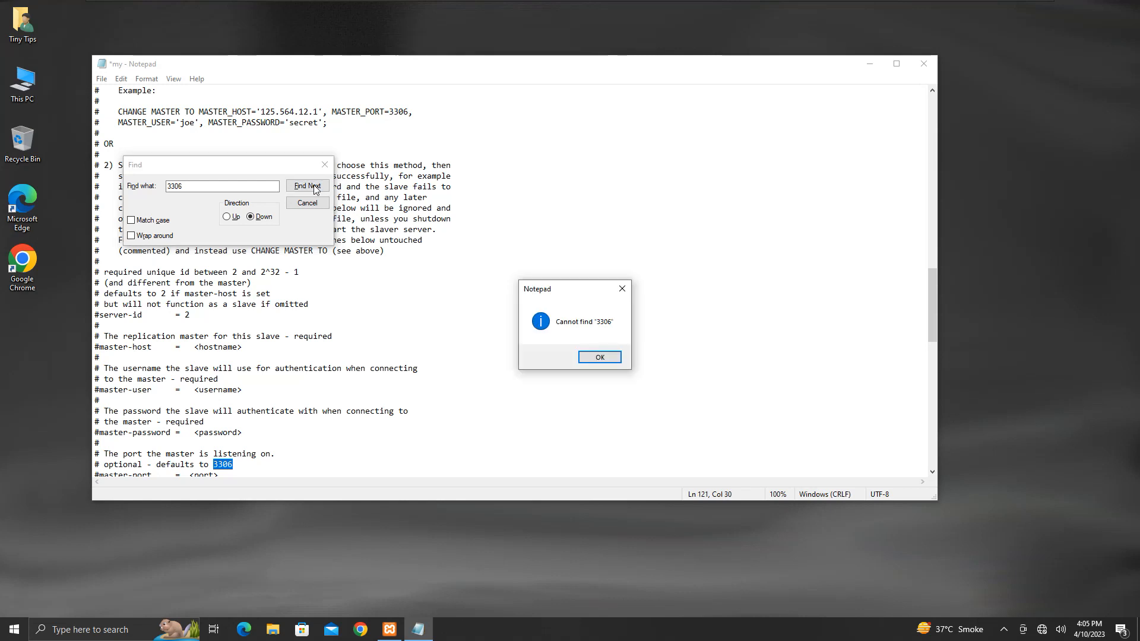
left_click(601, 358)
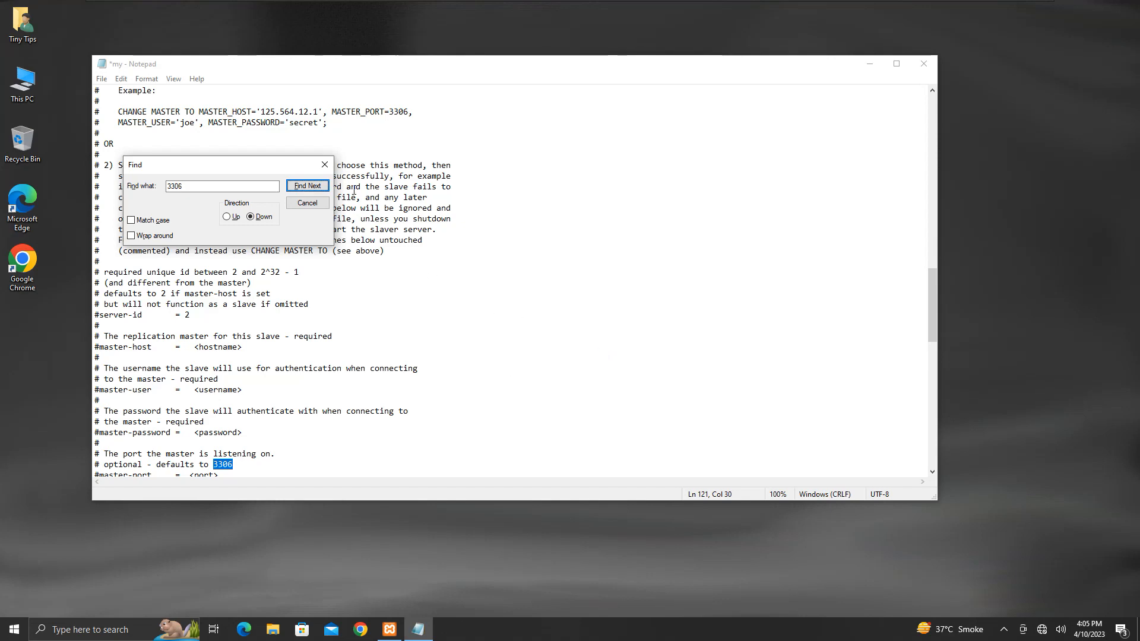
left_click(325, 164)
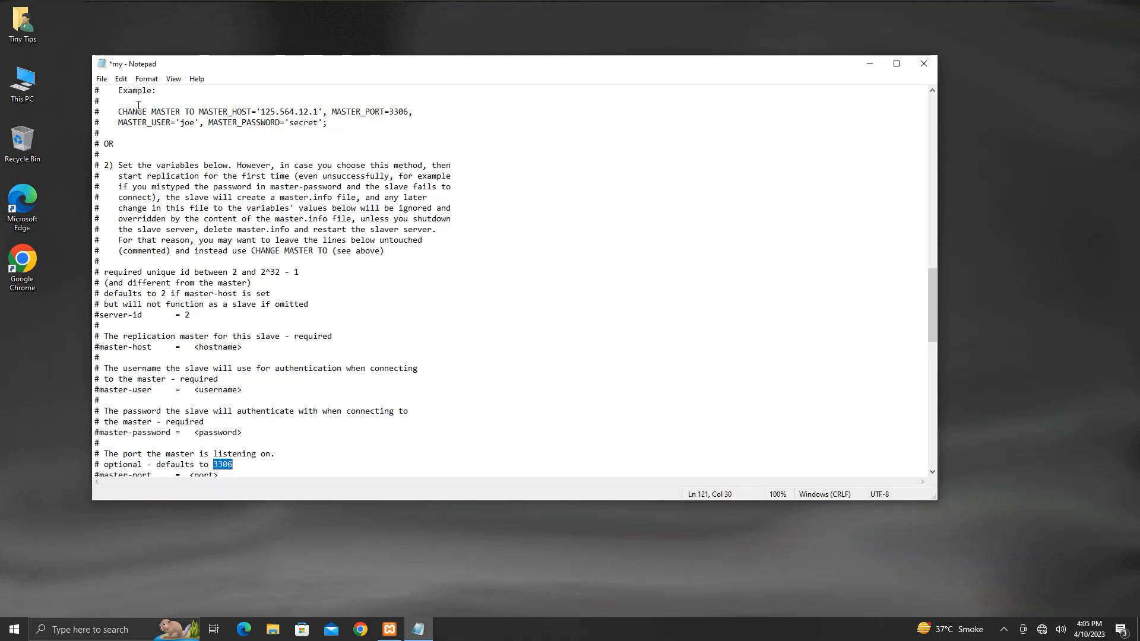
Save my.ini, close it, and start the MySQL module again.
left_click(102, 79)
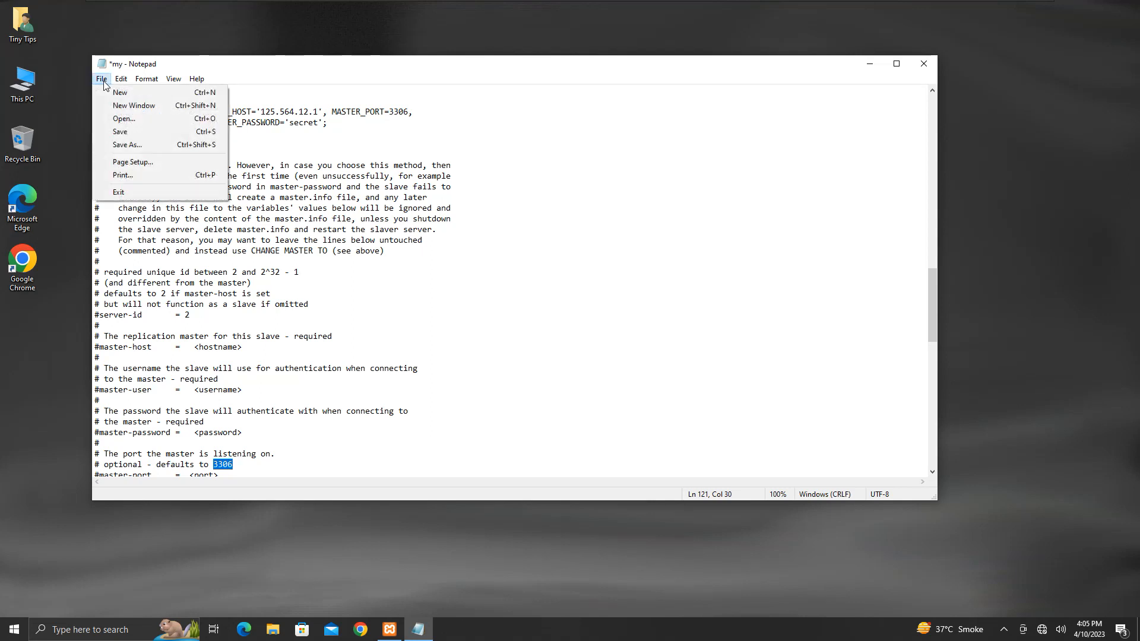
left_click(122, 133)
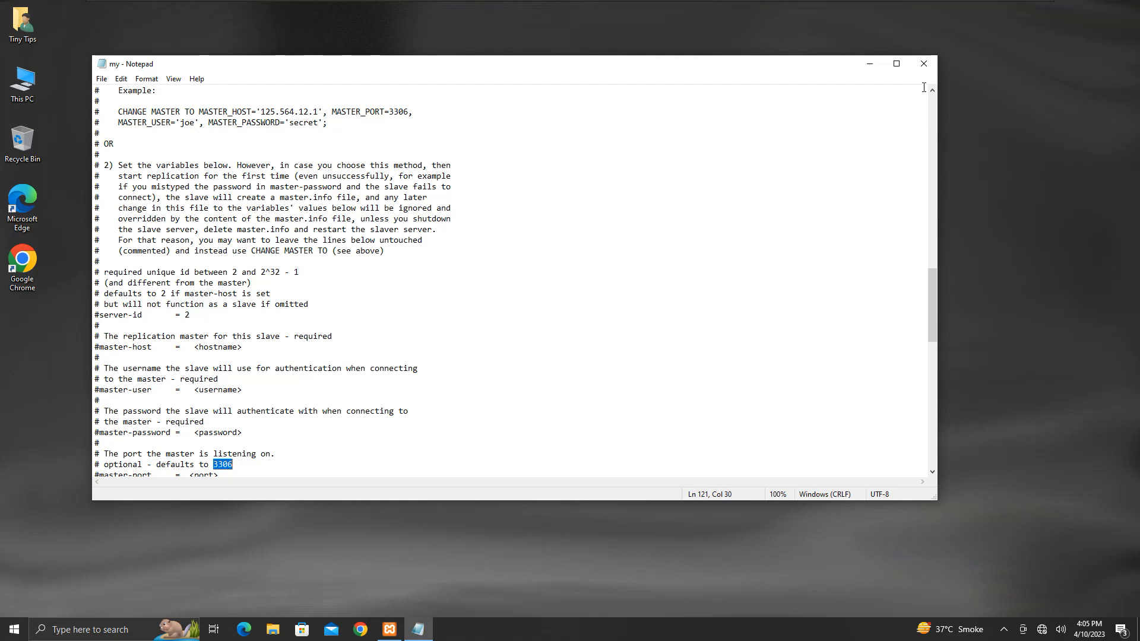
left_click(923, 66)
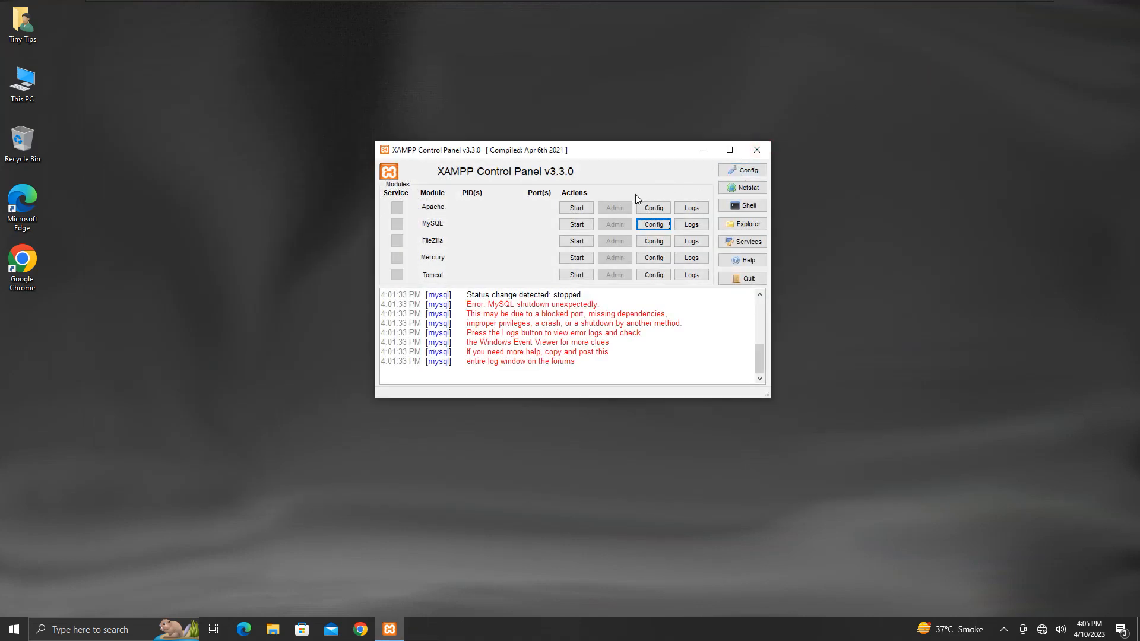
left_click(580, 225)
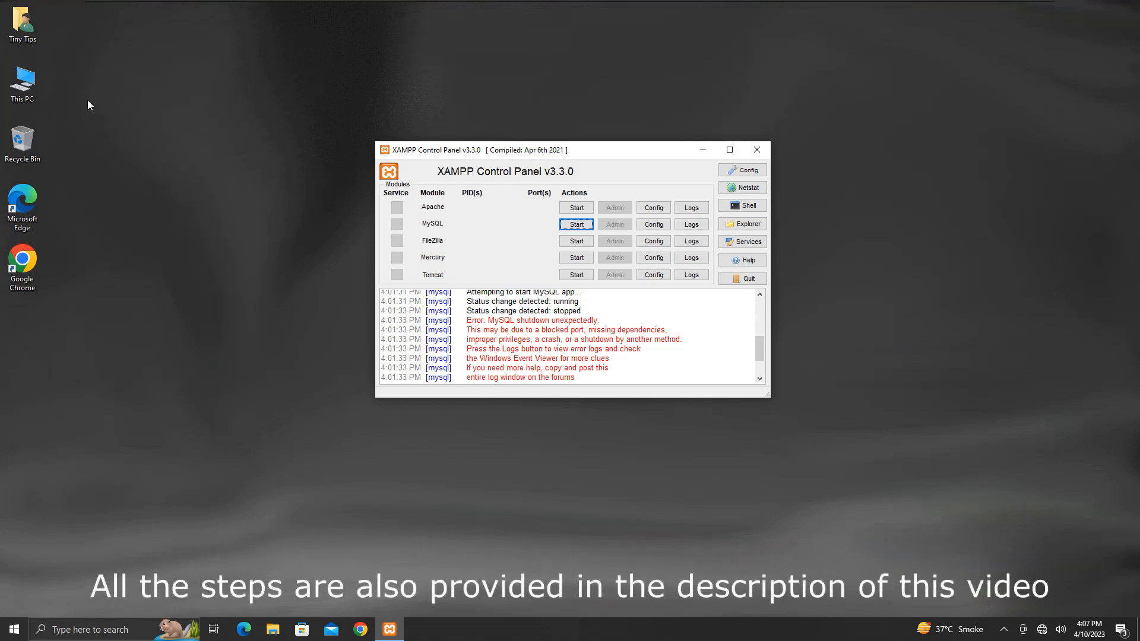
Open the mysql folder inside xampp on Local Disk (C:) in File Explorer.
left_click(34, 96)
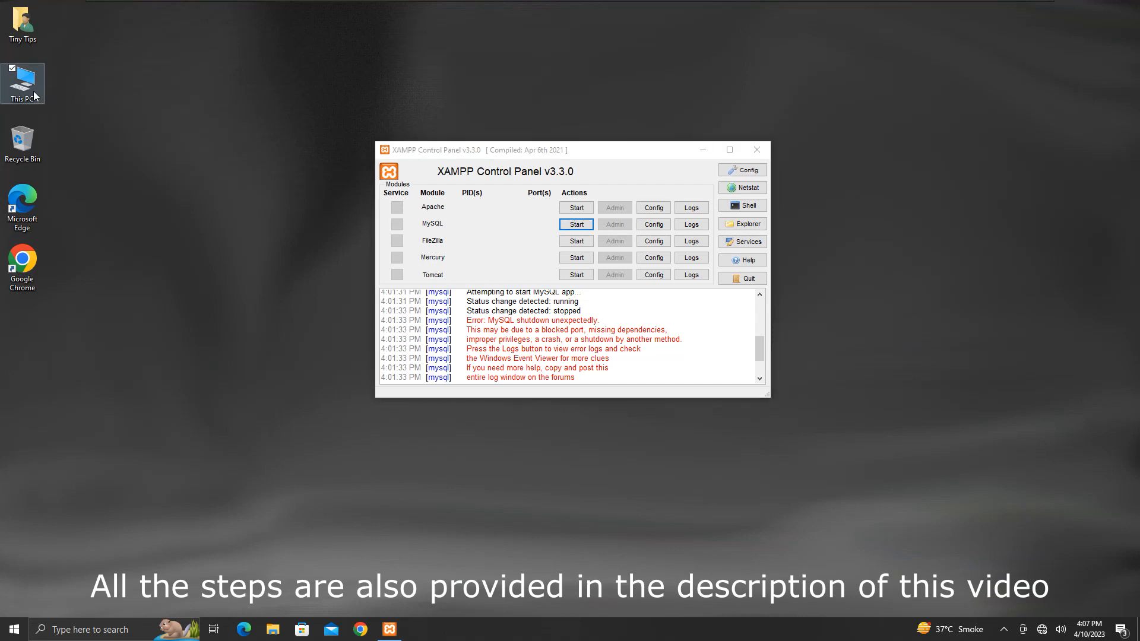
double_click(33, 96)
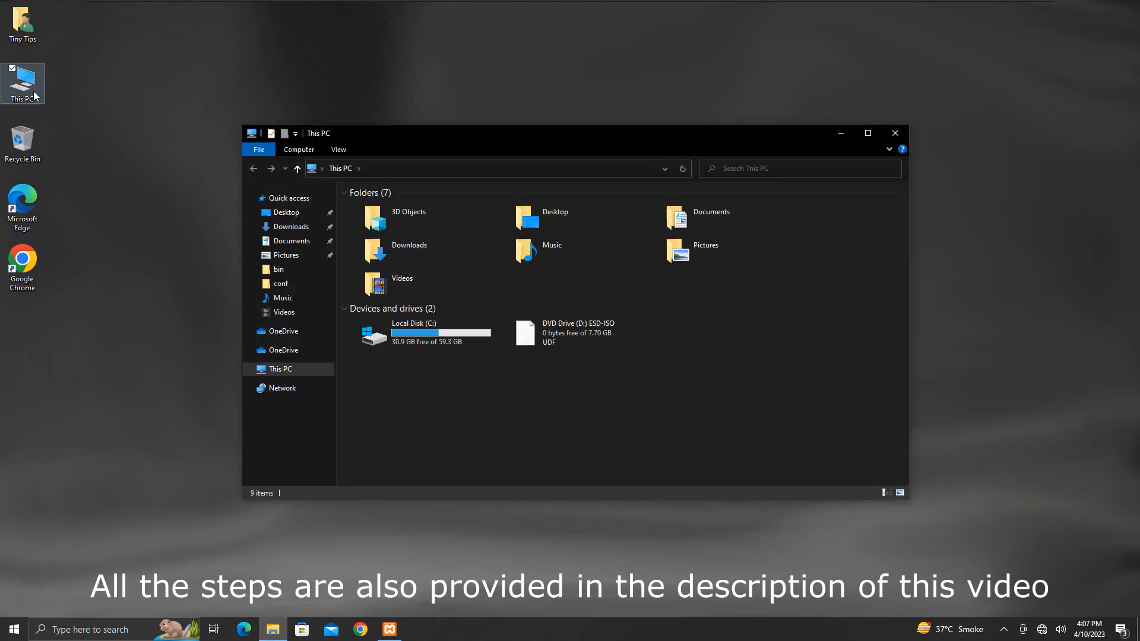
double_click(463, 342)
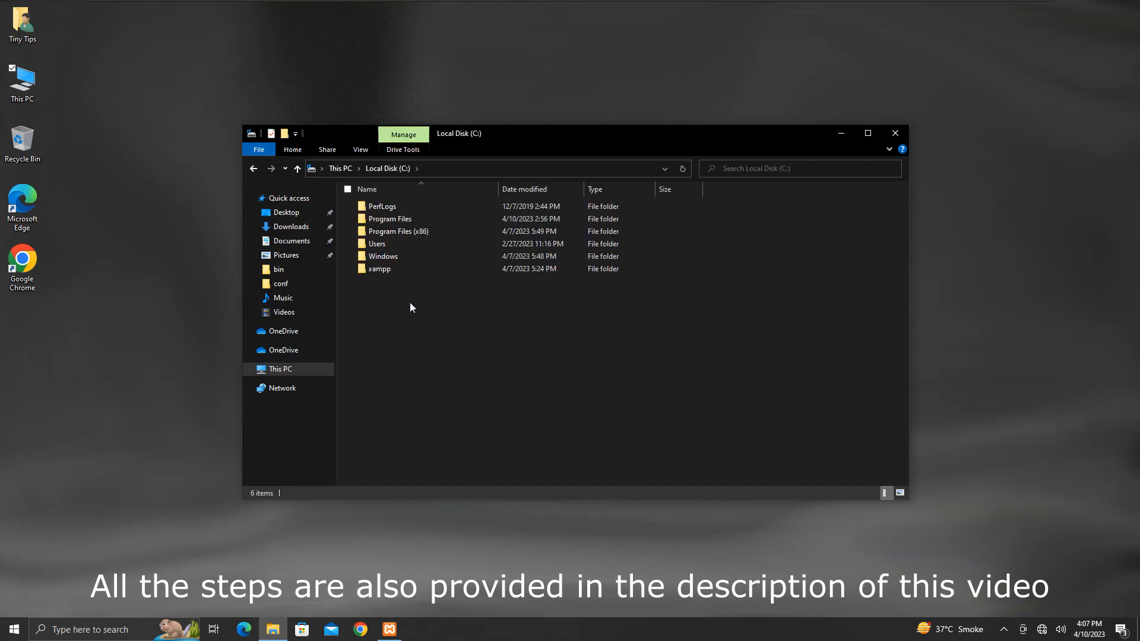
double_click(407, 272)
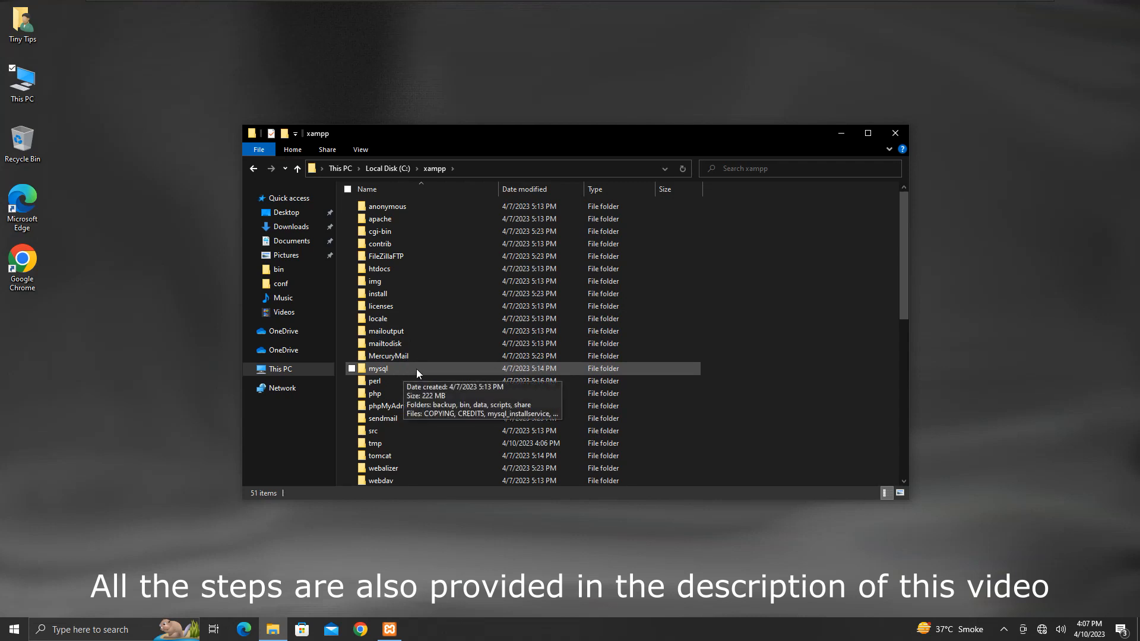
double_click(413, 369)
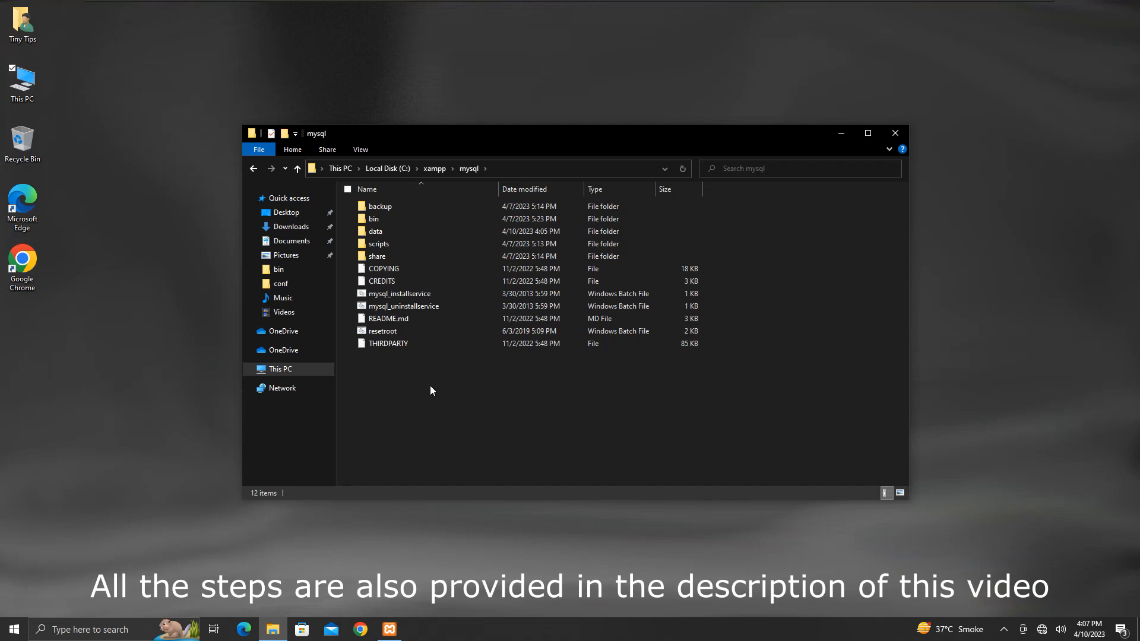
Create a new folder named DIR_BACKUP in the mysql folder.
right_click(431, 386)
mouse_move(419, 394)
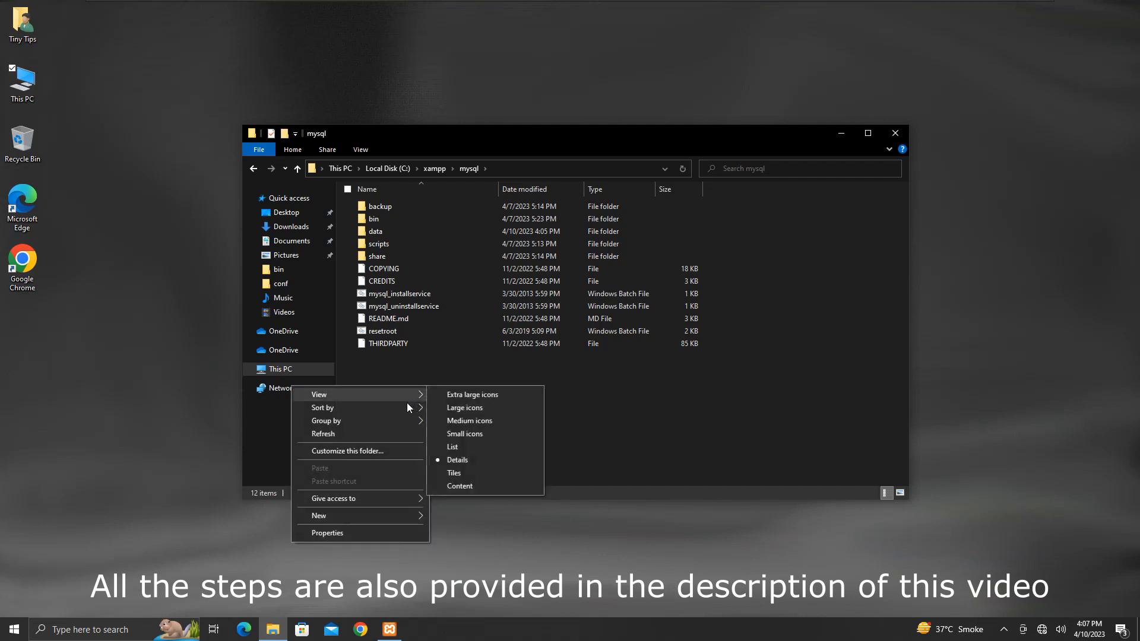
mouse_move(406, 515)
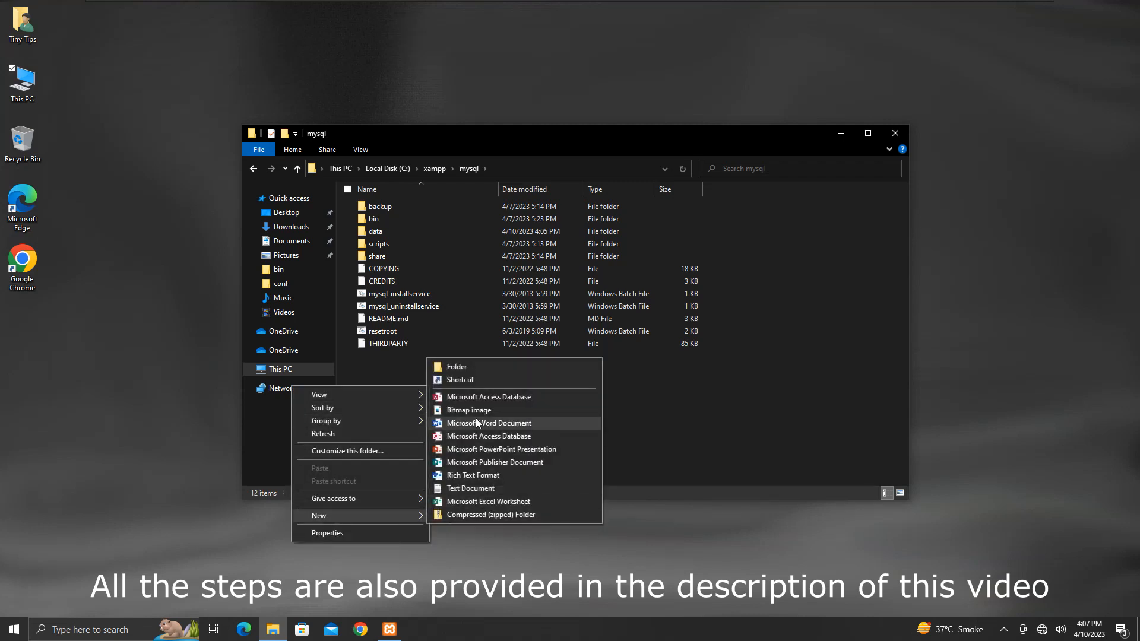
left_click(473, 371)
type("DIR_BACKUP")
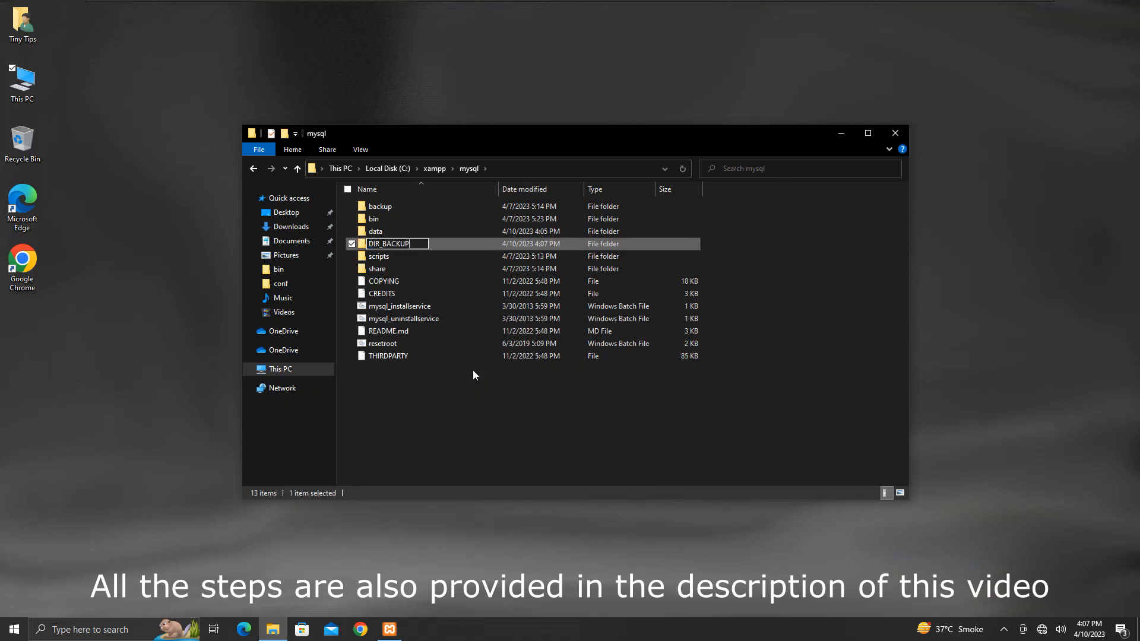
key("Return")
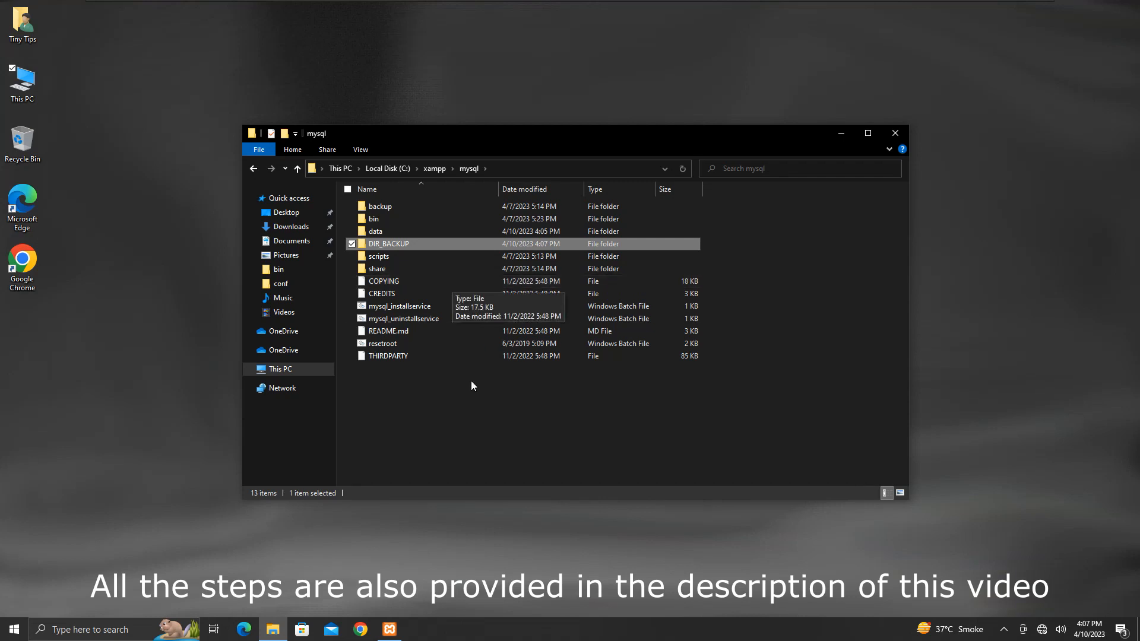
Copy the backup and data folders together into DIR_BACKUP.
left_click(410, 205)
left_click(408, 231, "ctrl")
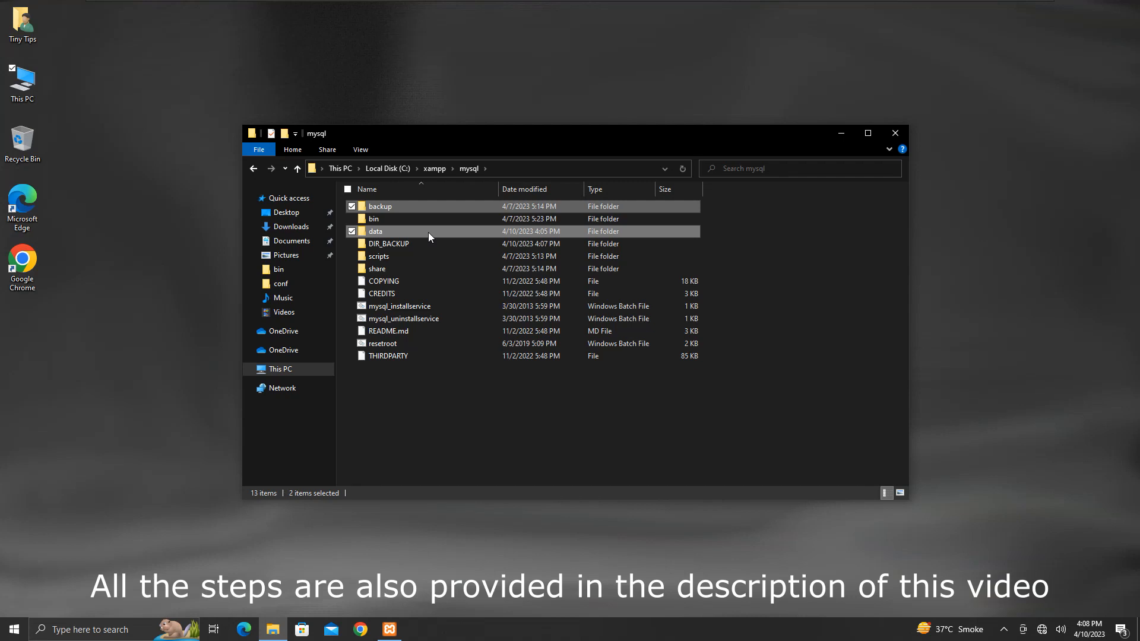
right_click(428, 233)
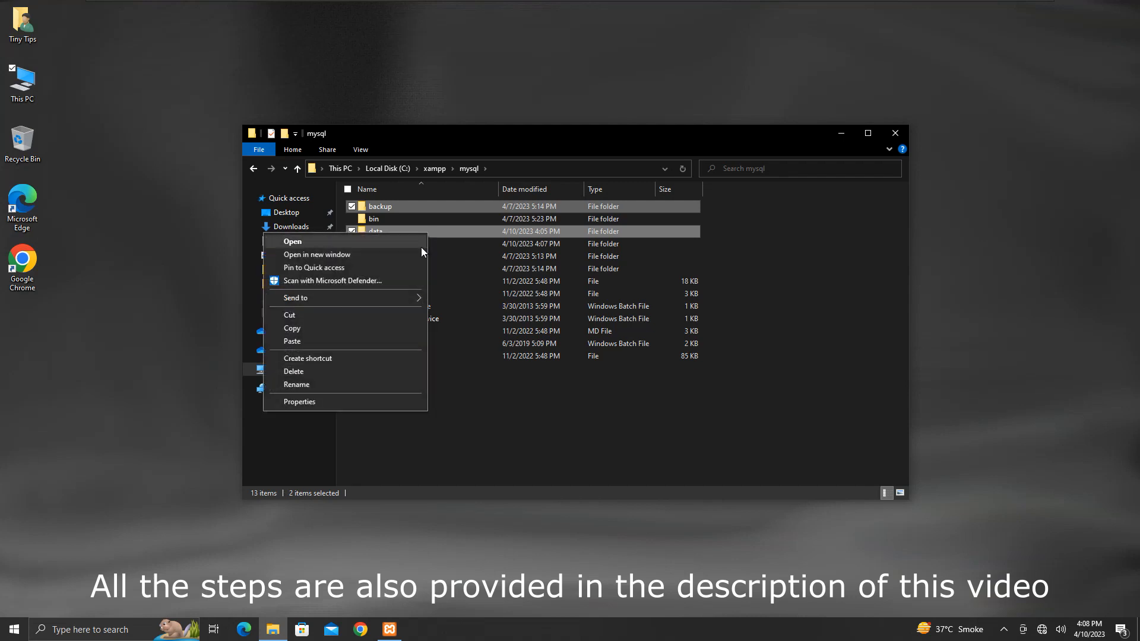
left_click(401, 326)
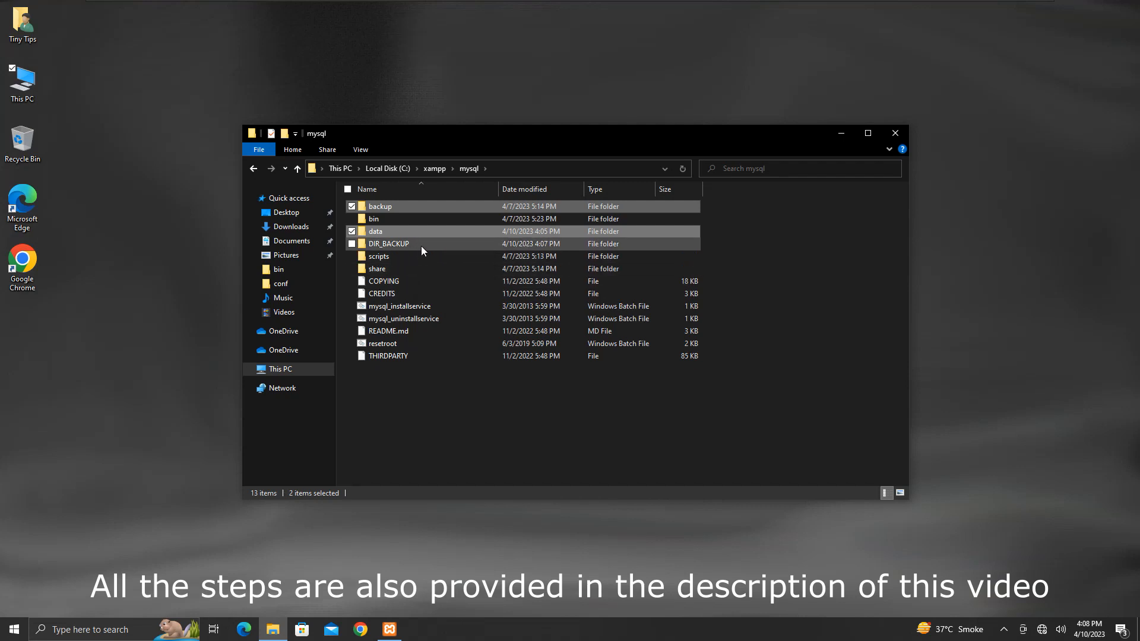
double_click(389, 244)
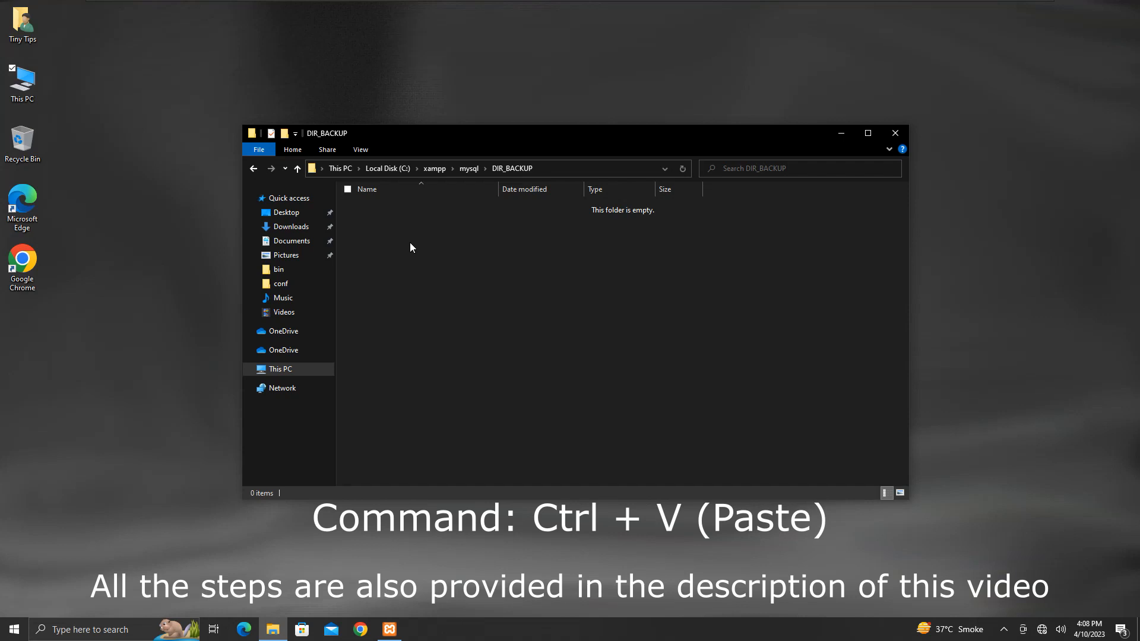
key("ctrl+v")
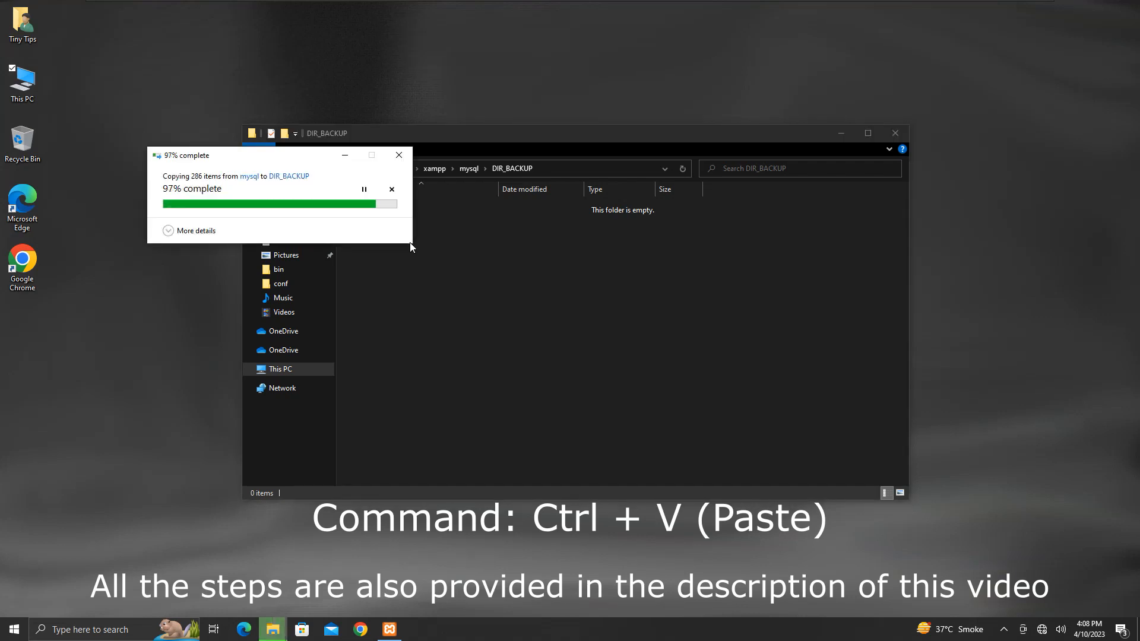
left_click(411, 248)
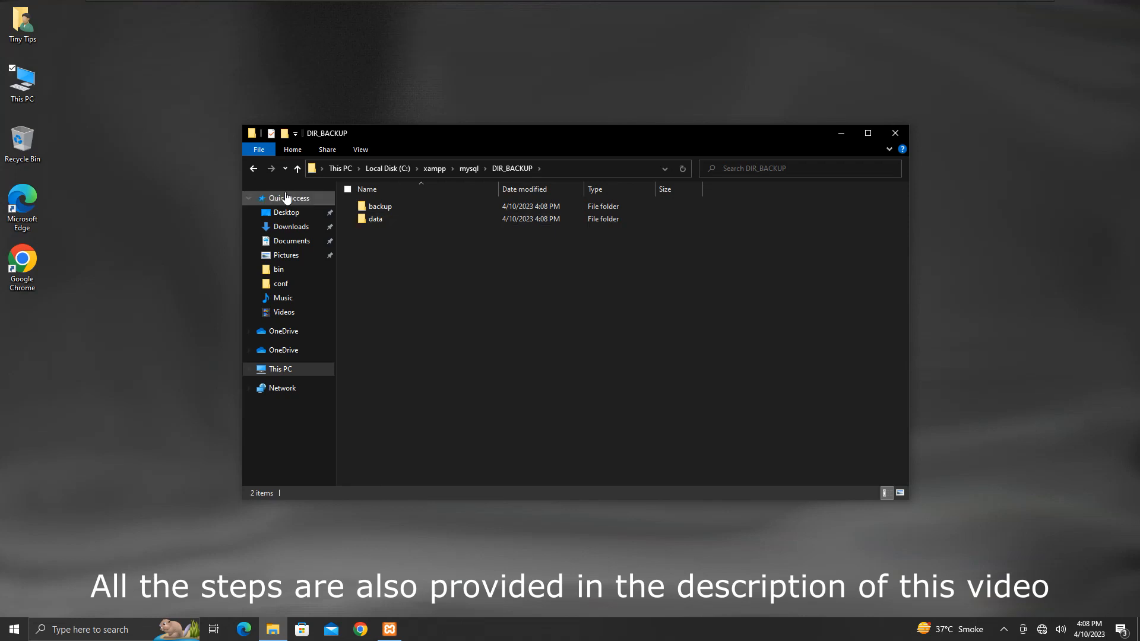
Return to the mysql folder, open its original backup folder, and copy everything in it.
left_click(255, 170)
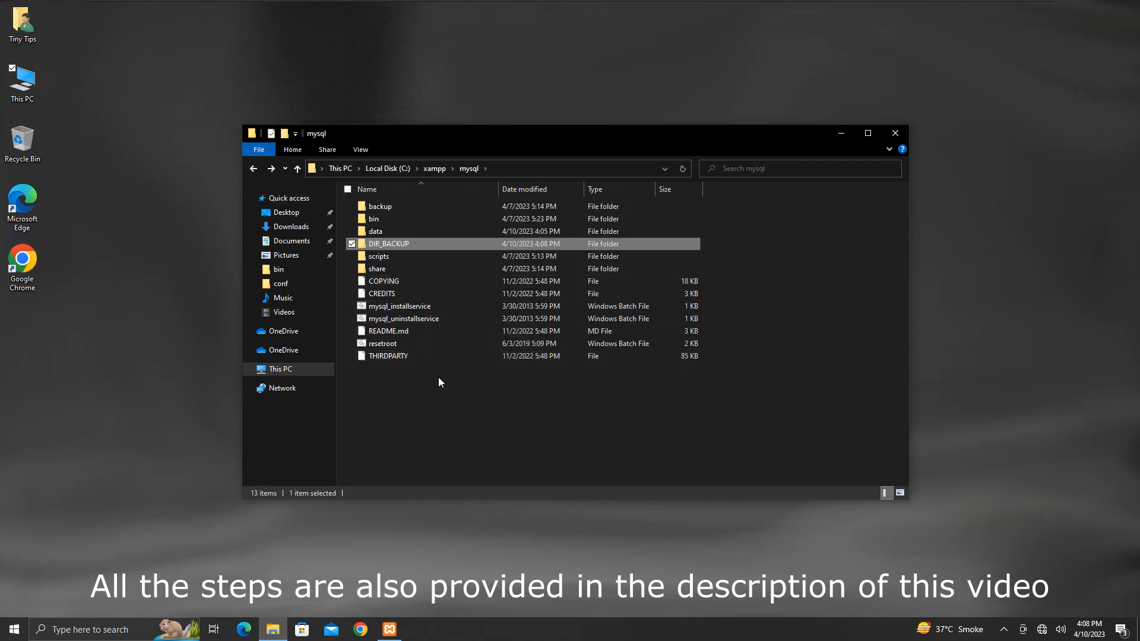
double_click(419, 206)
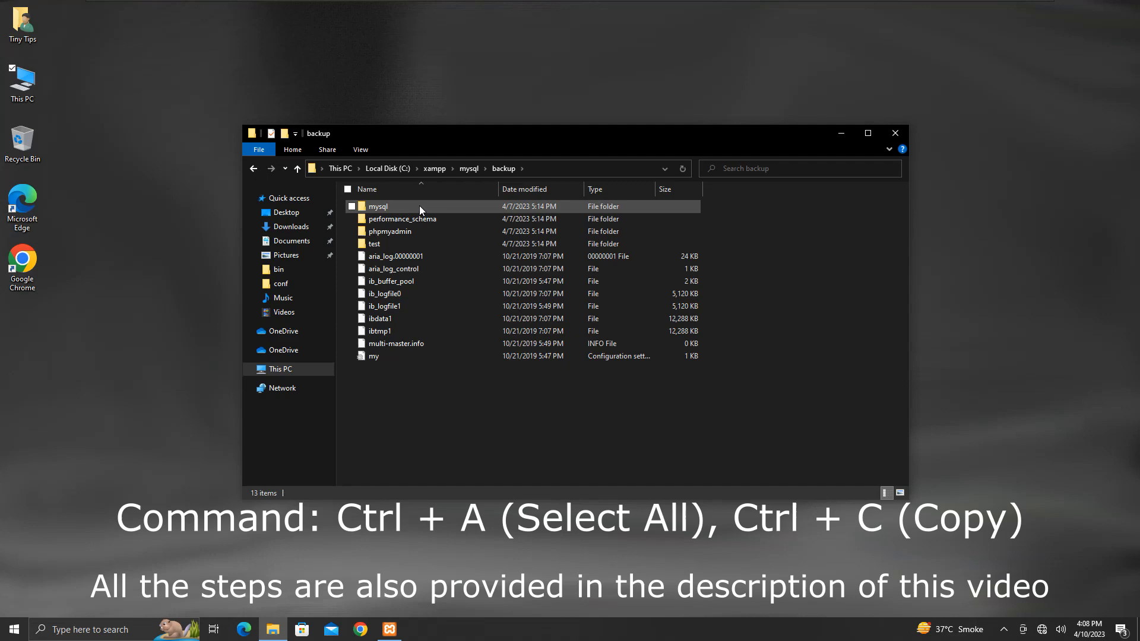
key("ctrl+a")
right_click(419, 205)
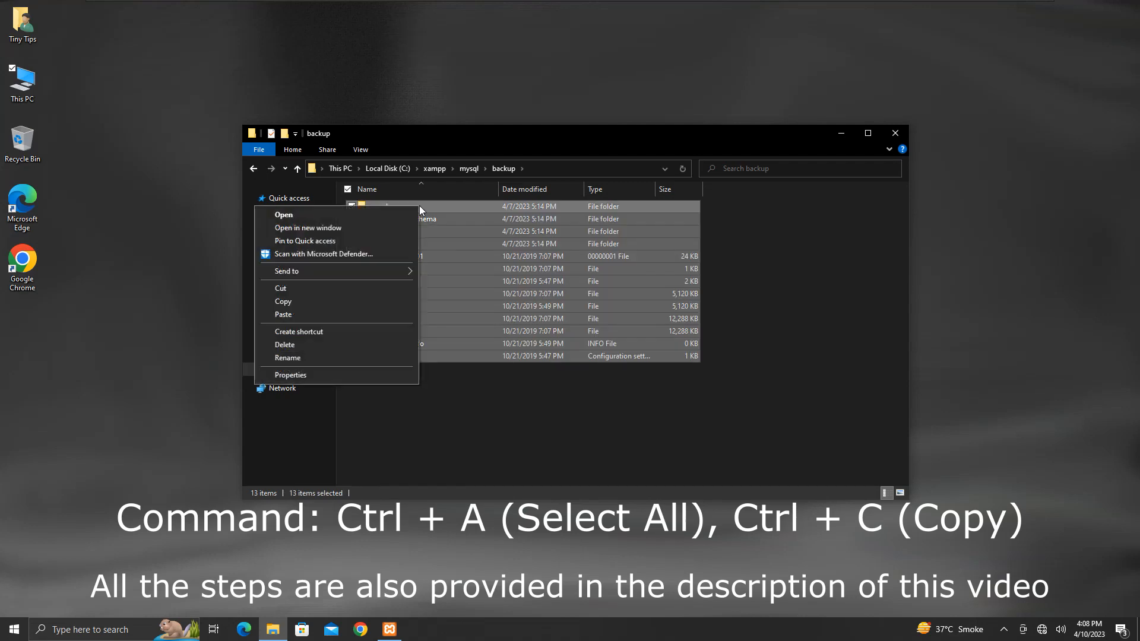
left_click(393, 300)
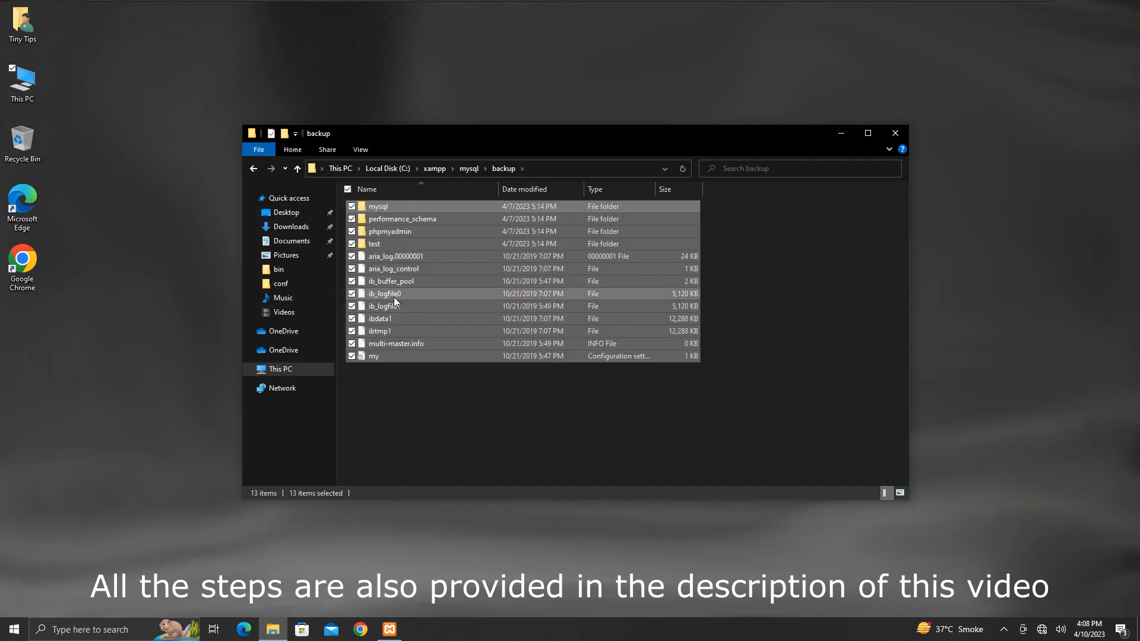
Paste the copied backup contents into the mysql folder's data folder, replacing the files with the same names.
left_click(253, 169)
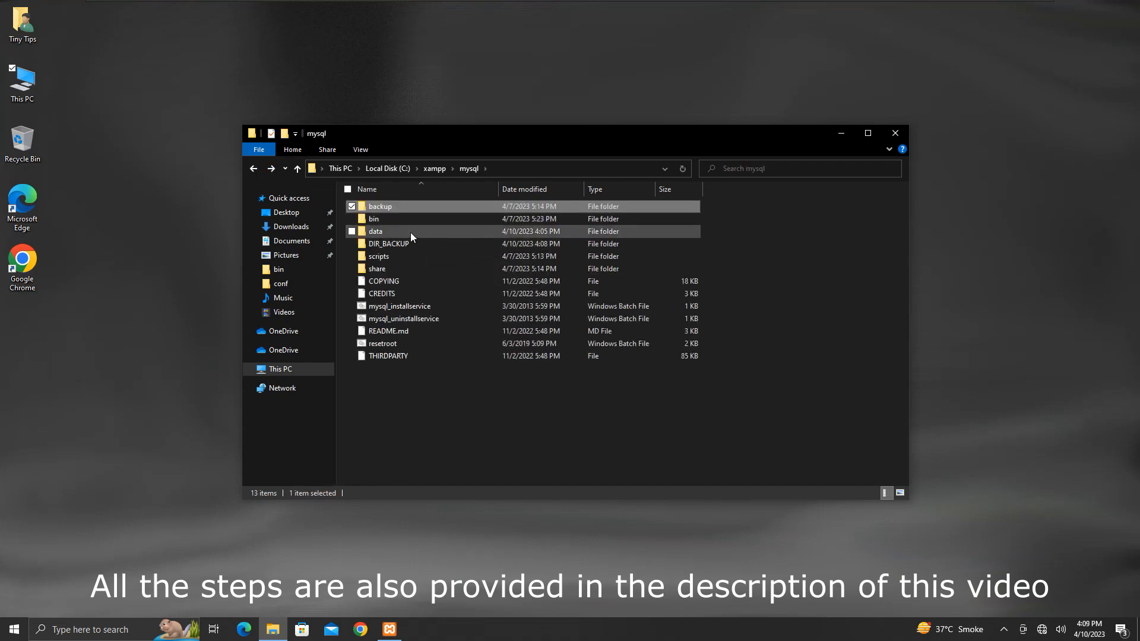
double_click(417, 231)
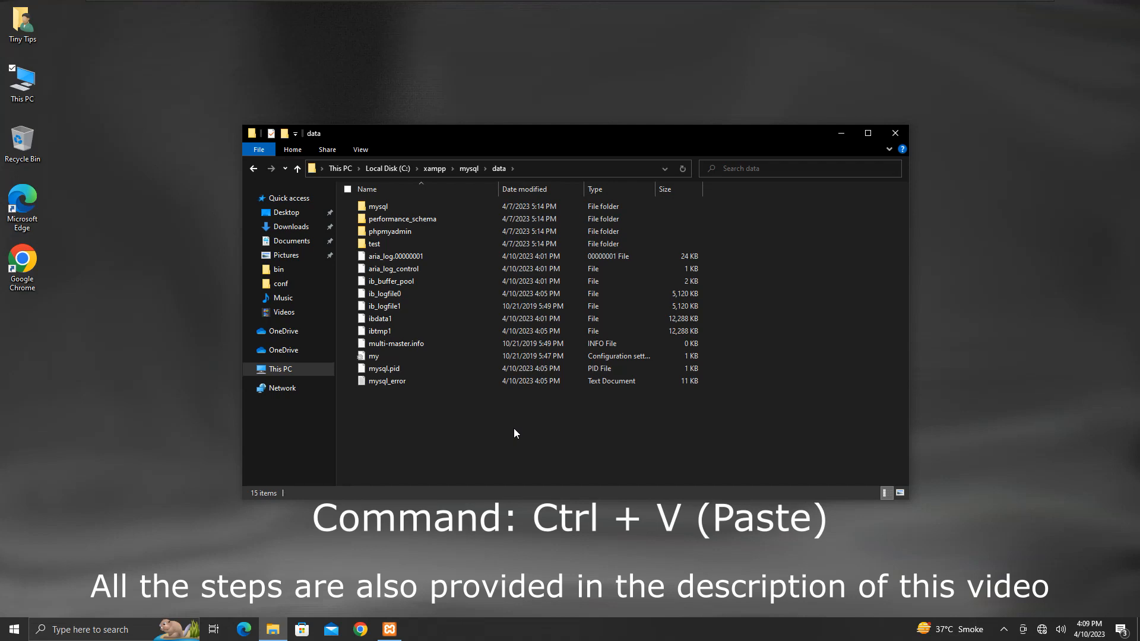
key("ctrl+v")
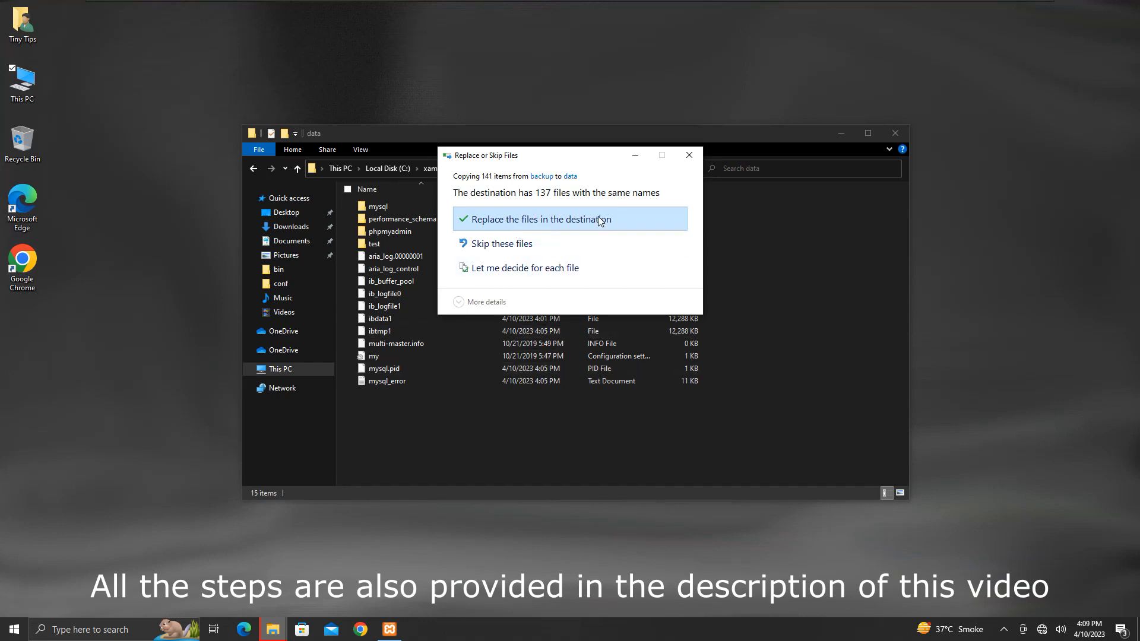
left_click(590, 224)
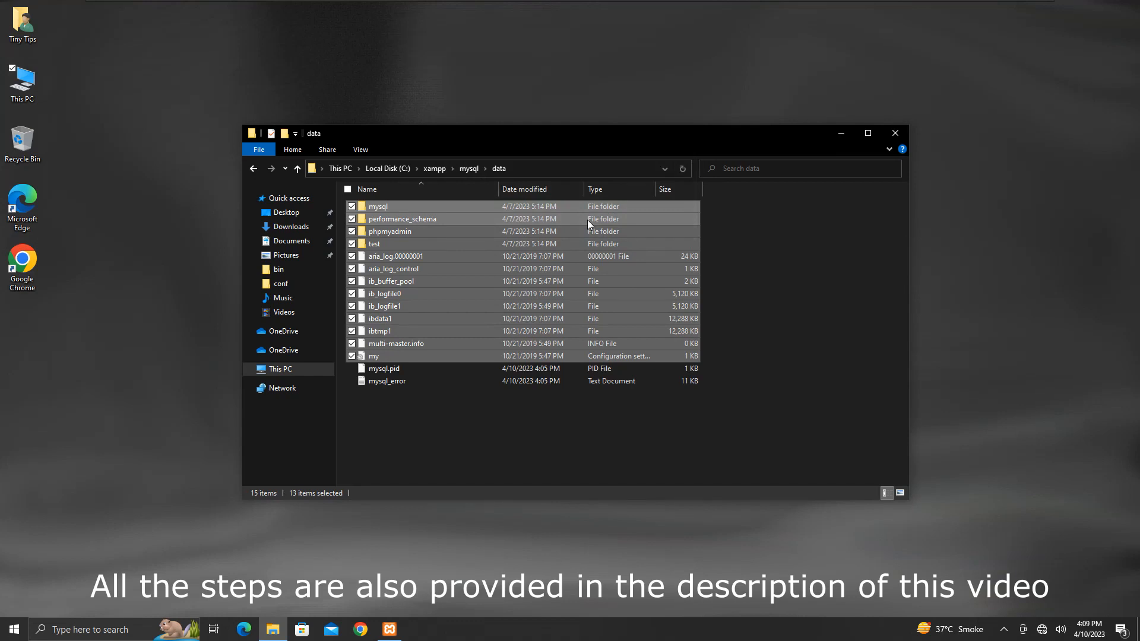
left_click(581, 403)
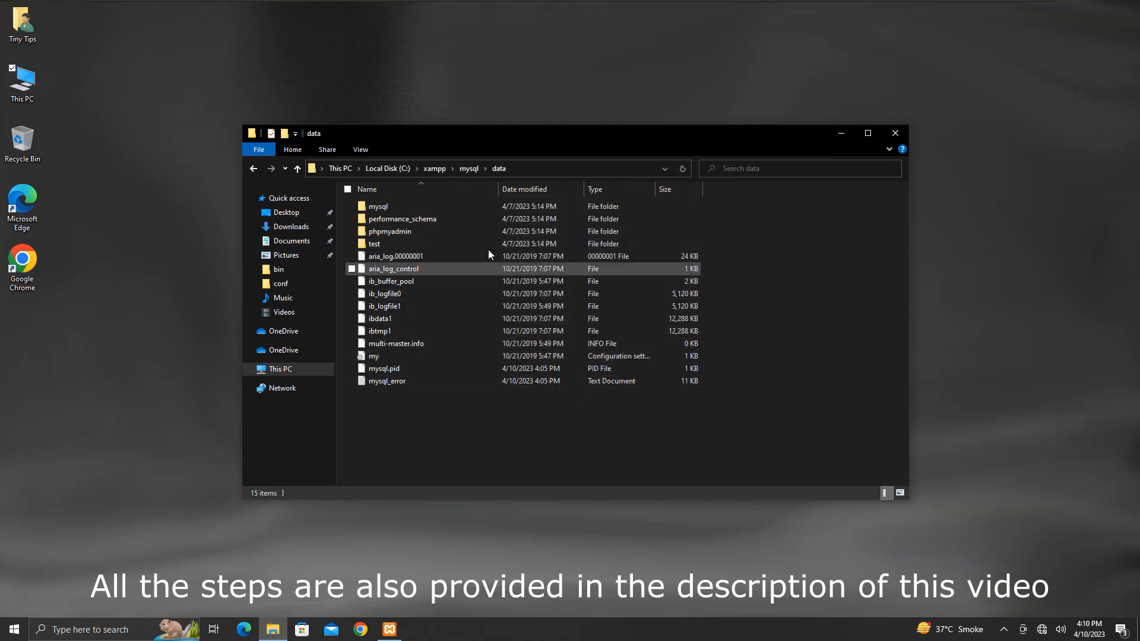
Copy the ibdata1 file from the data folder inside DIR_BACKUP.
left_click(470, 168)
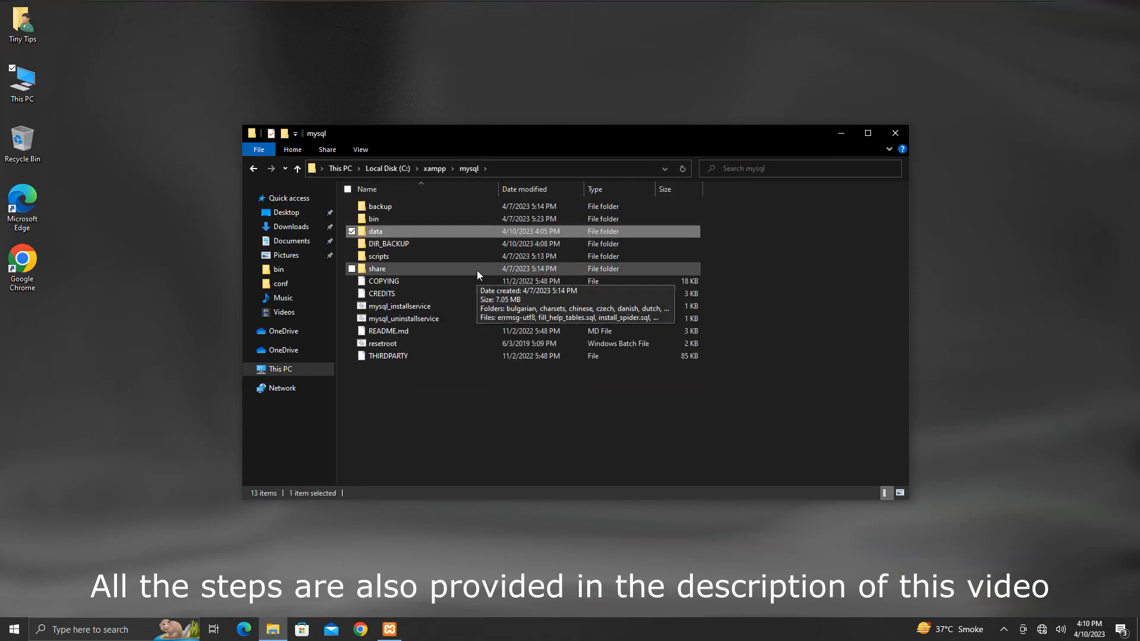
double_click(432, 244)
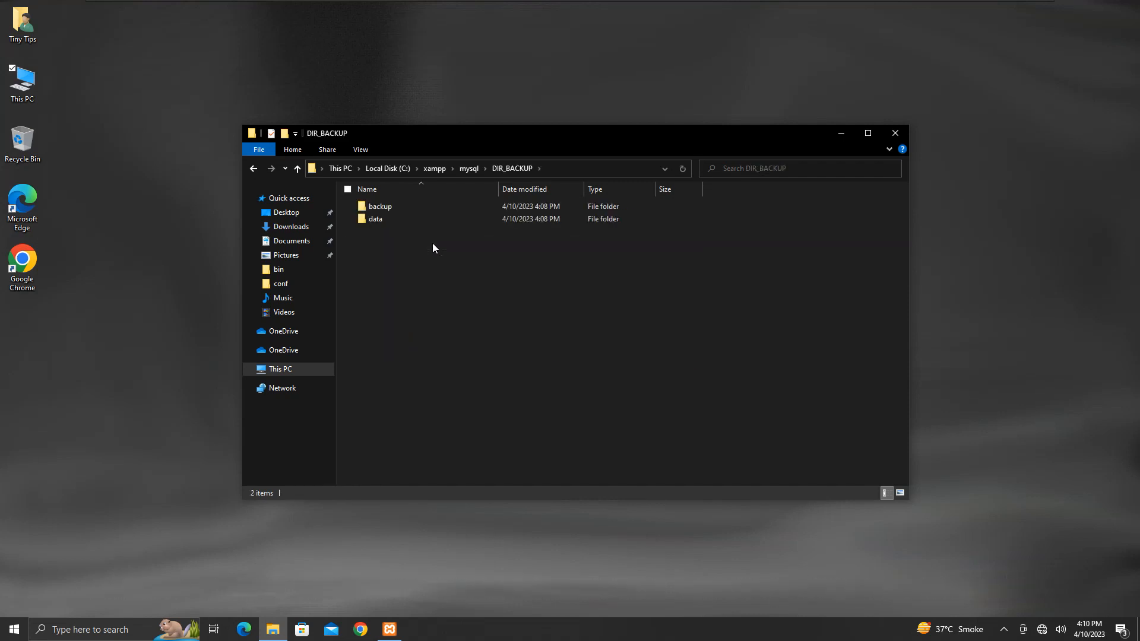
double_click(403, 218)
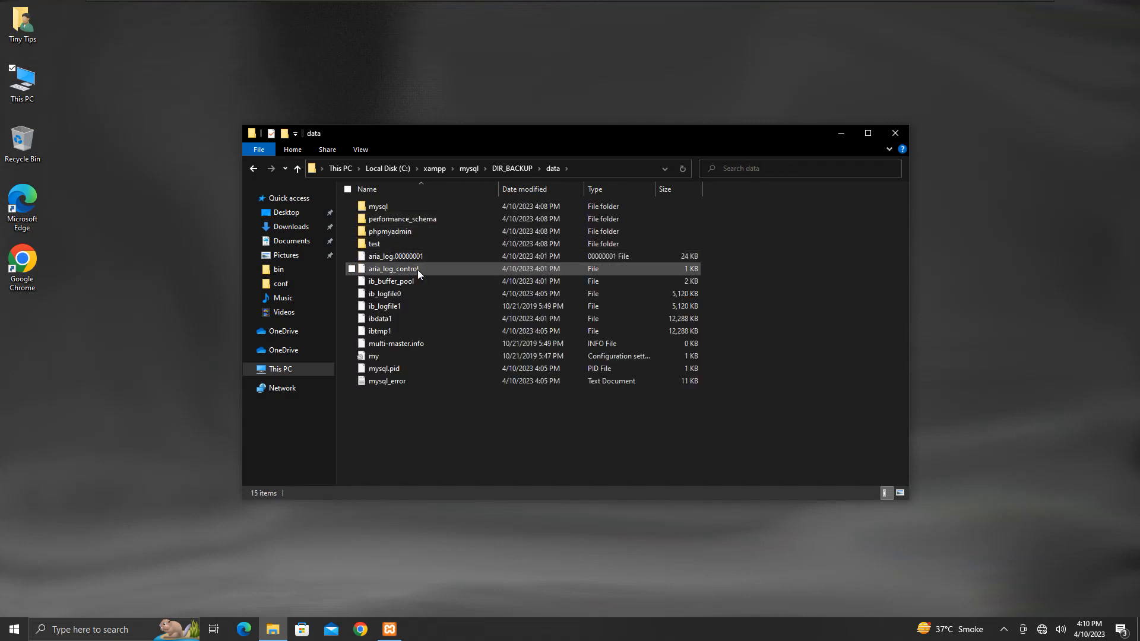
left_click(432, 320)
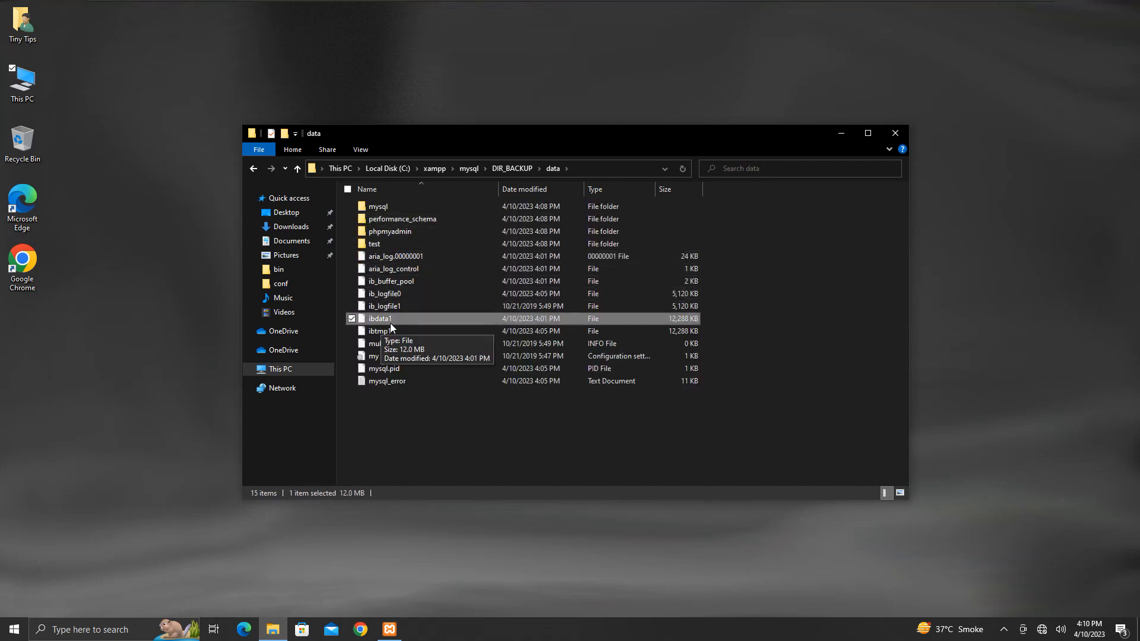
right_click(406, 320)
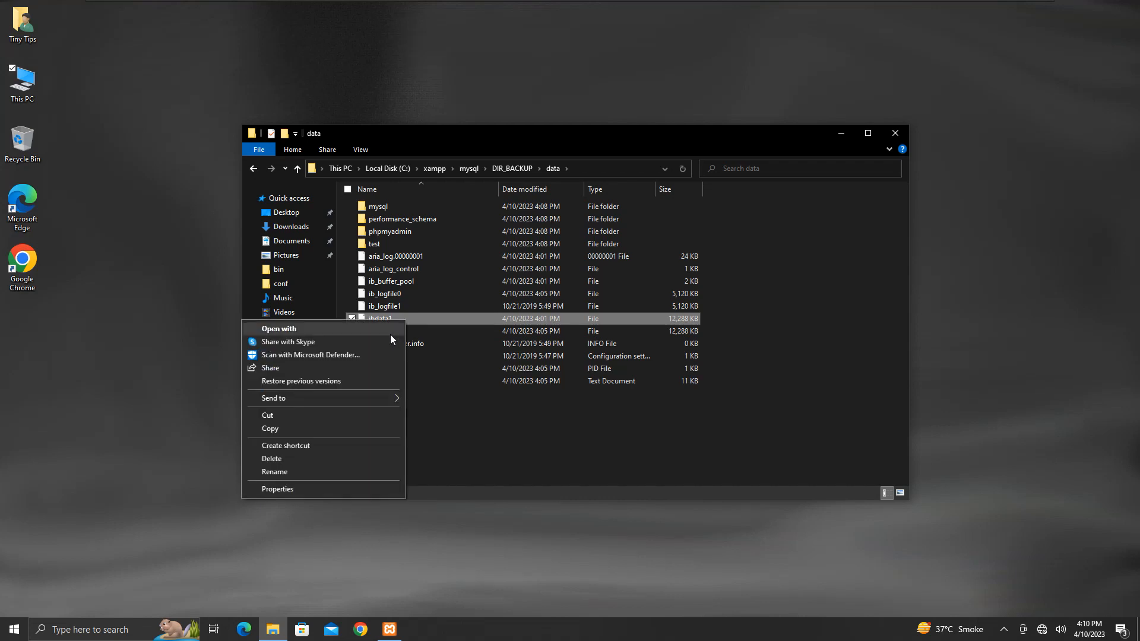
left_click(369, 425)
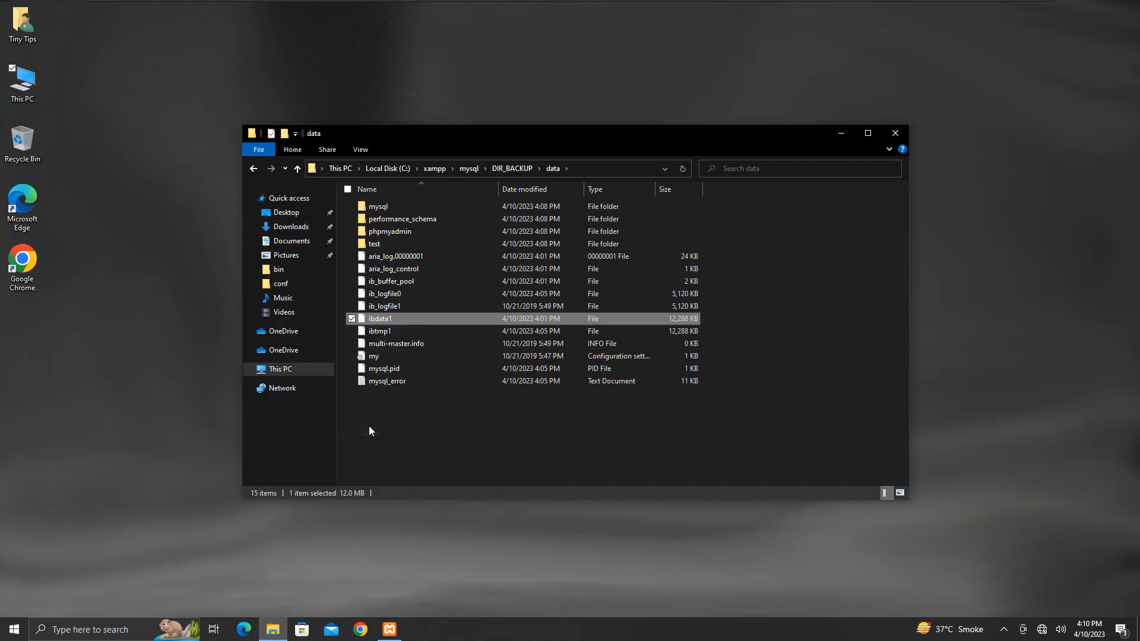
Paste ibdata1 into the original data folder directly under mysql, replacing the existing file.
left_click(500, 168)
left_click(469, 169)
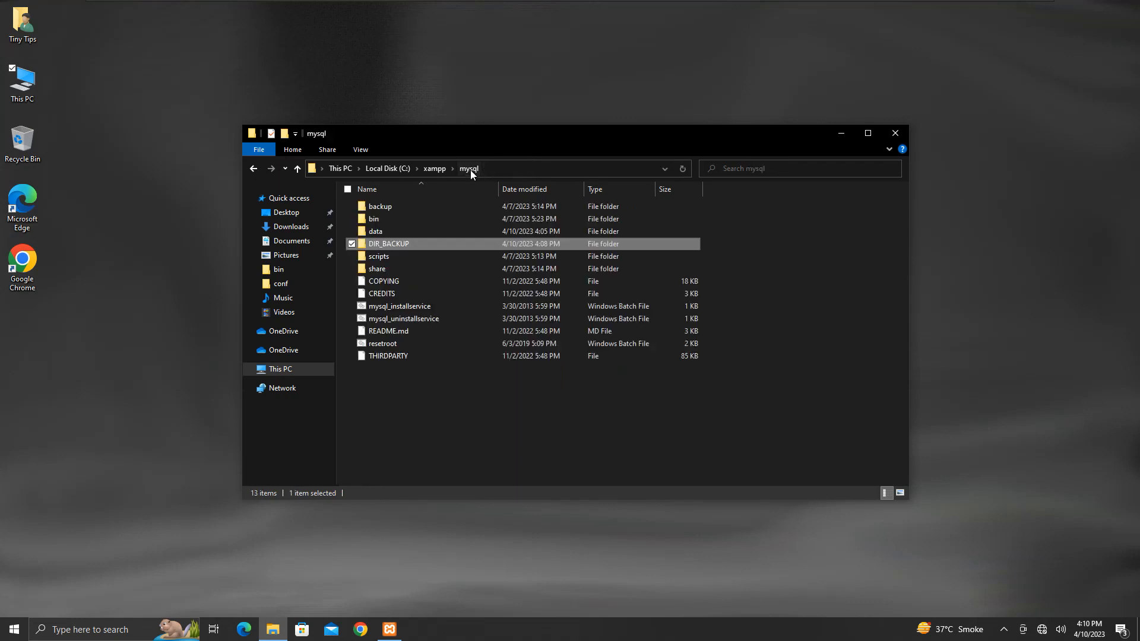
double_click(439, 231)
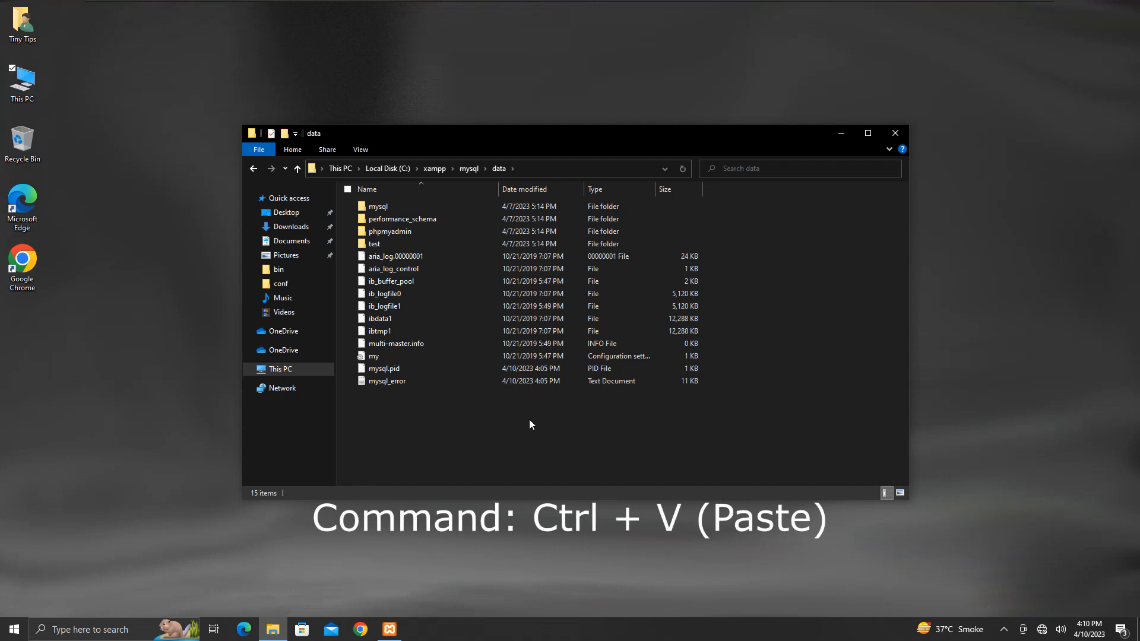
key("ctrl+v")
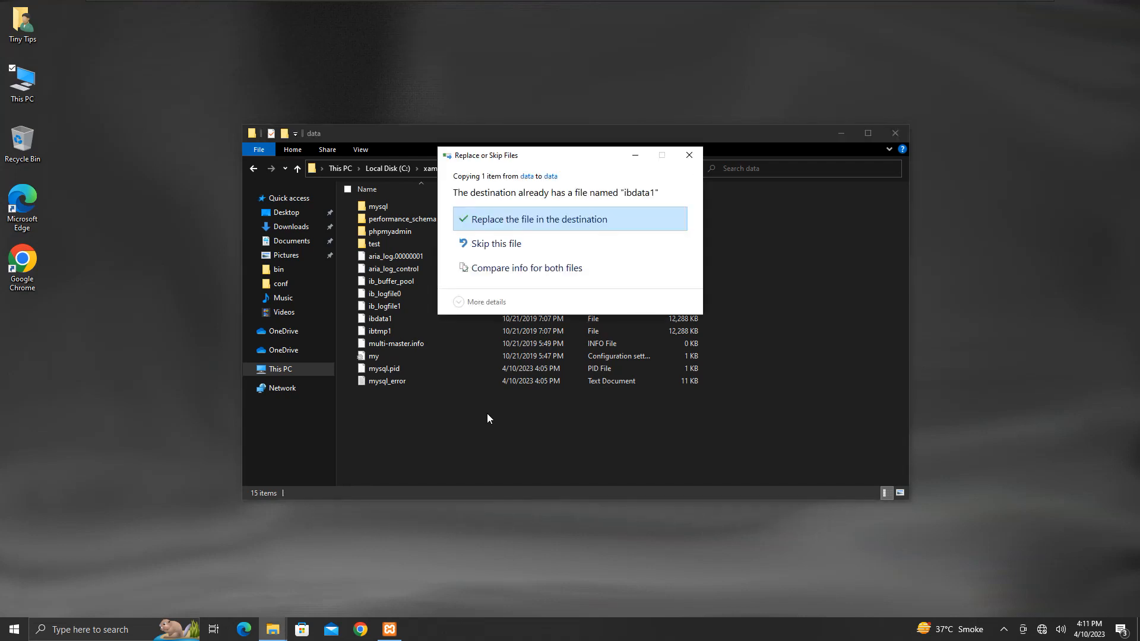
left_click(555, 231)
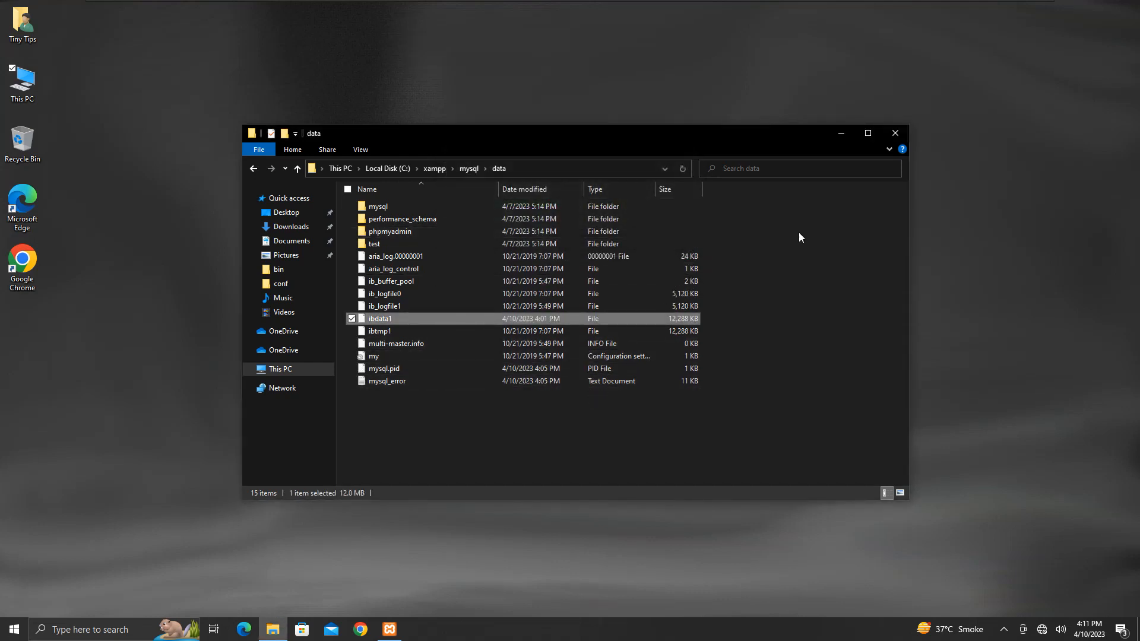
Close the File Explorer window and start the MySQL module in the XAMPP Control Panel.
left_click(896, 136)
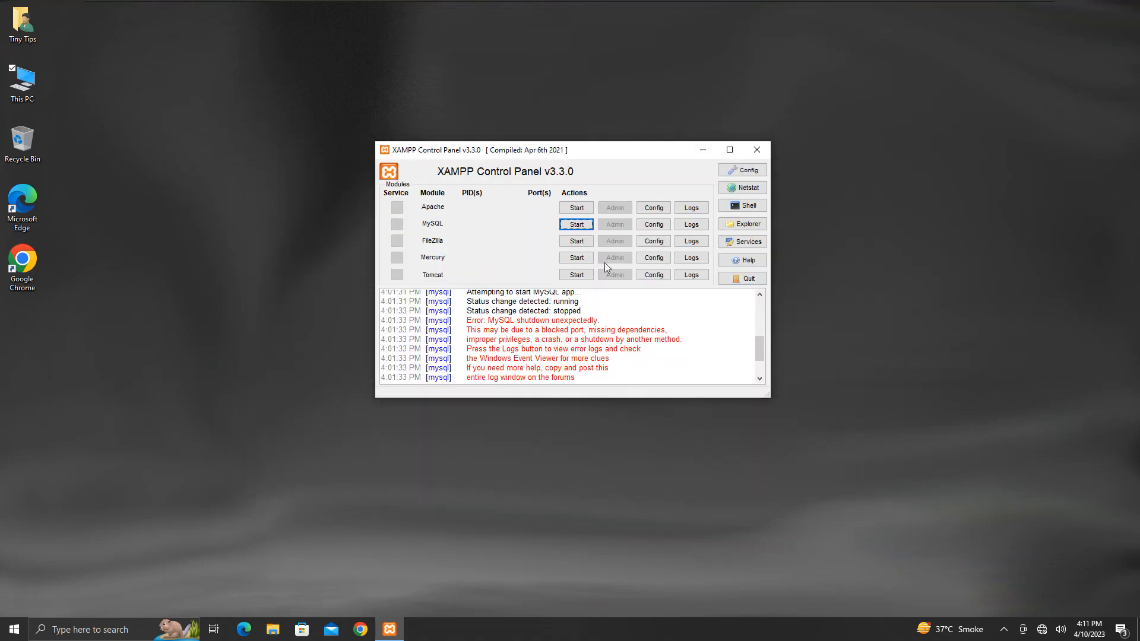
left_click(576, 224)
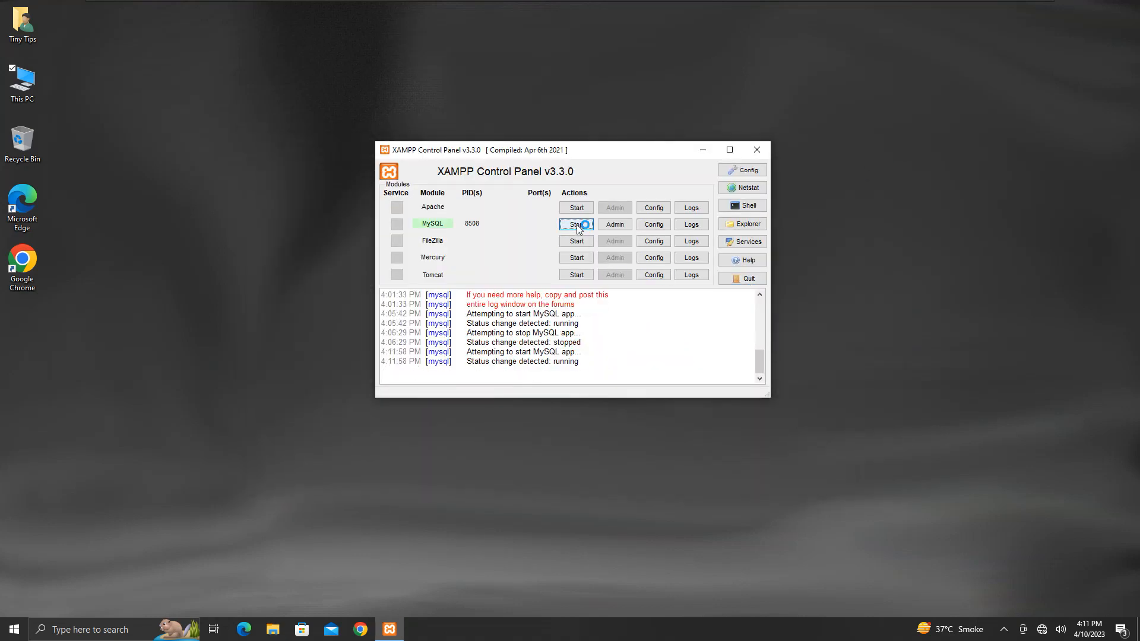